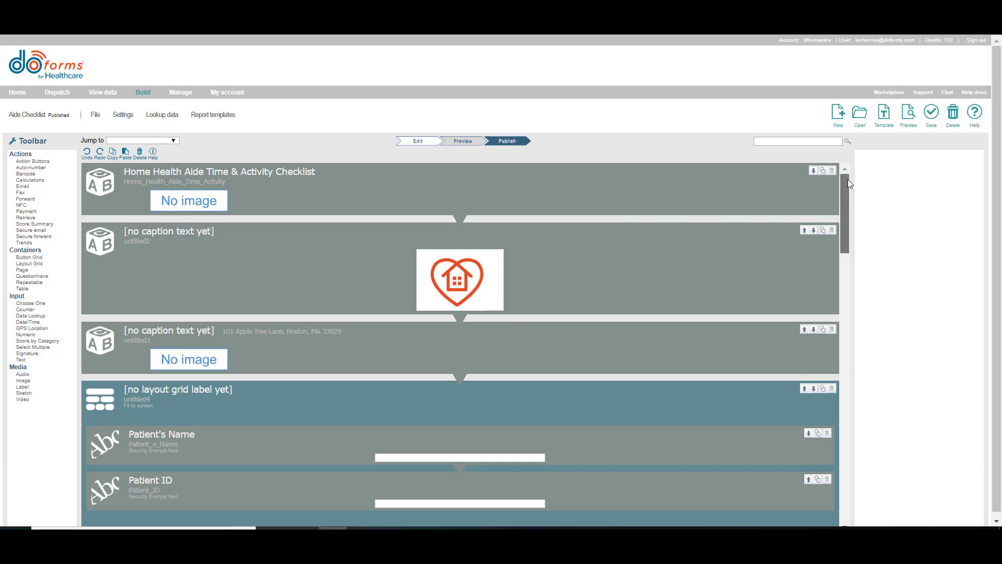
Place an uncaptioned Secure email element (untitled32) just above the Submit Form button
{"action": "mouse_move", "coordinate": [848, 182]}
{"action": "left_mouse_down"}
{"action": "mouse_move", "coordinate": [844, 280]}
{"action": "mouse_move", "coordinate": [868, 452]}
{"action": "mouse_move", "coordinate": [871, 430]}
{"action": "left_mouse_up"}
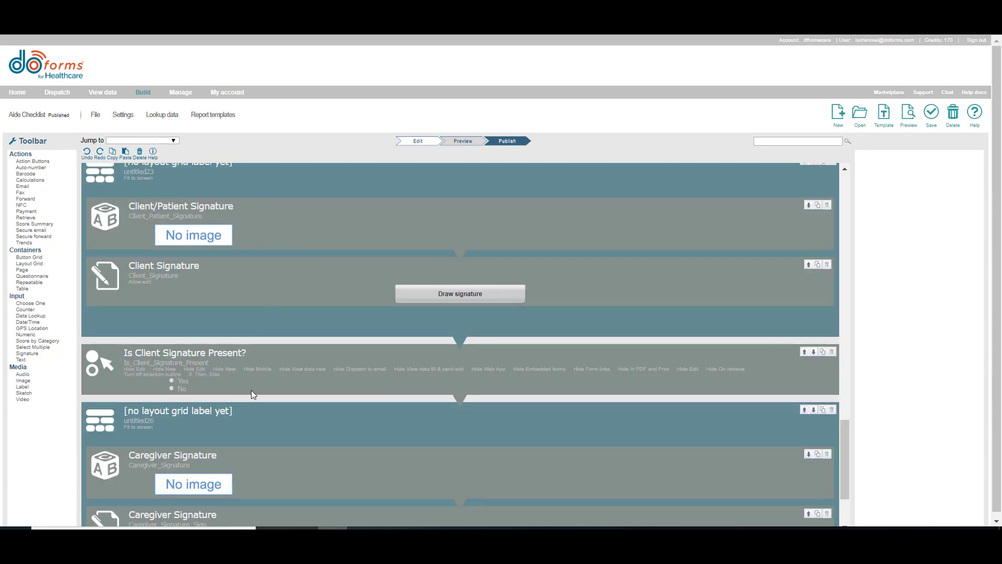
{"action": "left_click_drag", "start_coordinate": [843, 437], "coordinate": [844, 467]}
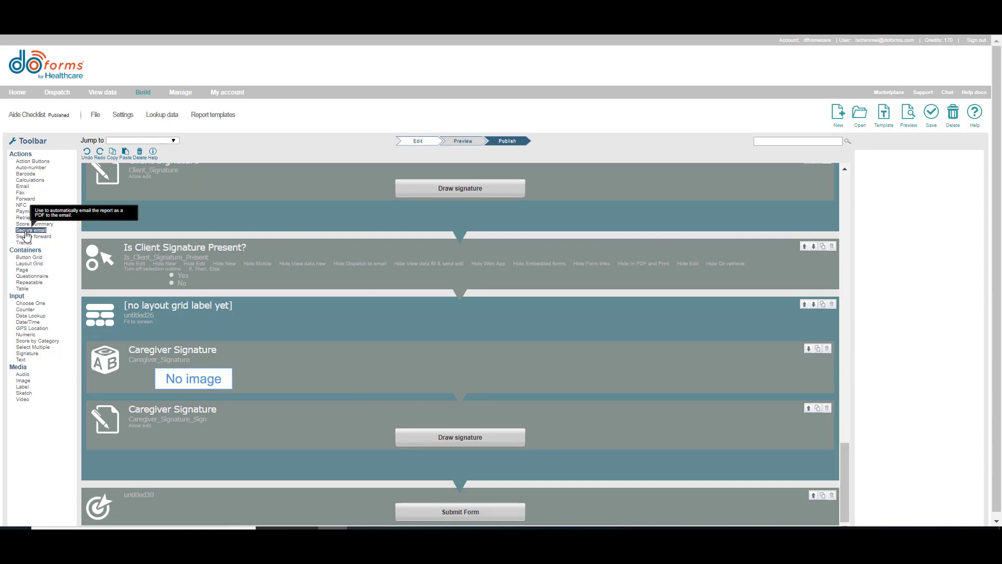
{"action": "left_click_drag", "start_coordinate": [26, 235], "coordinate": [185, 499]}
{"action": "scroll", "coordinate": [364, 375], "scroll_direction": "down", "scroll_amount": 2}
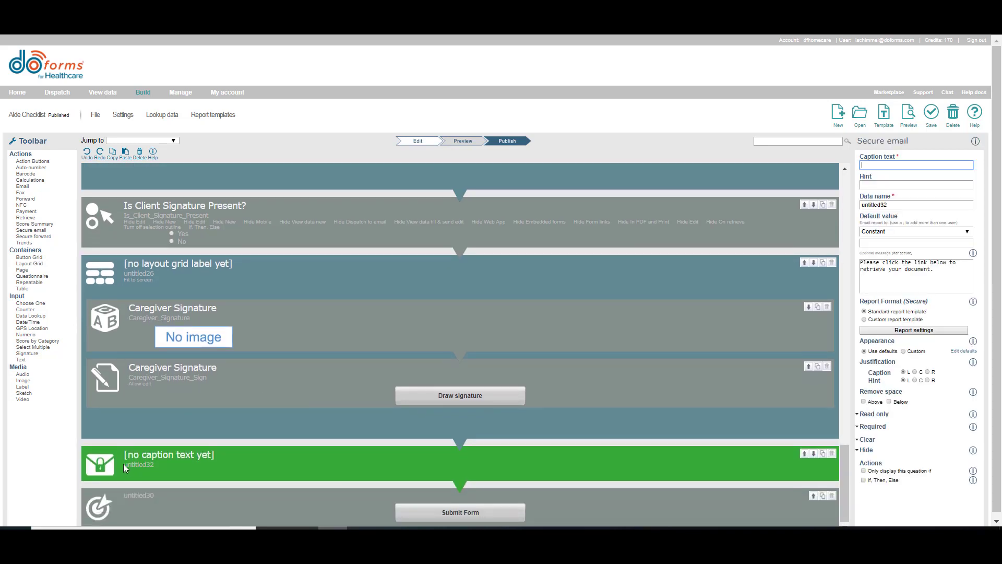
Caption the secure email element 'Email Form' and duplicate it with its Copy icon
{"action": "type", "text": "Email Form"}
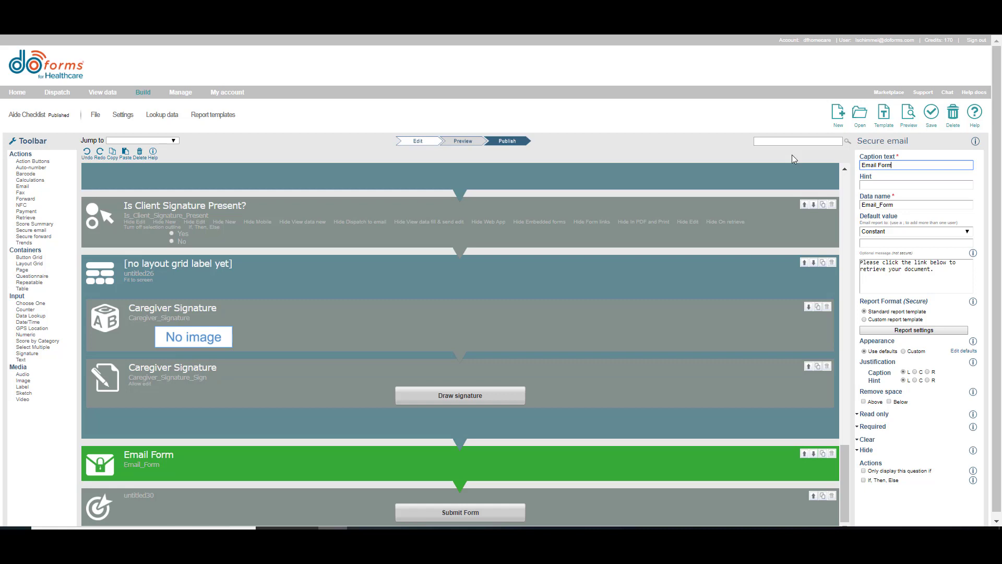
{"action": "left_click", "coordinate": [884, 242]}
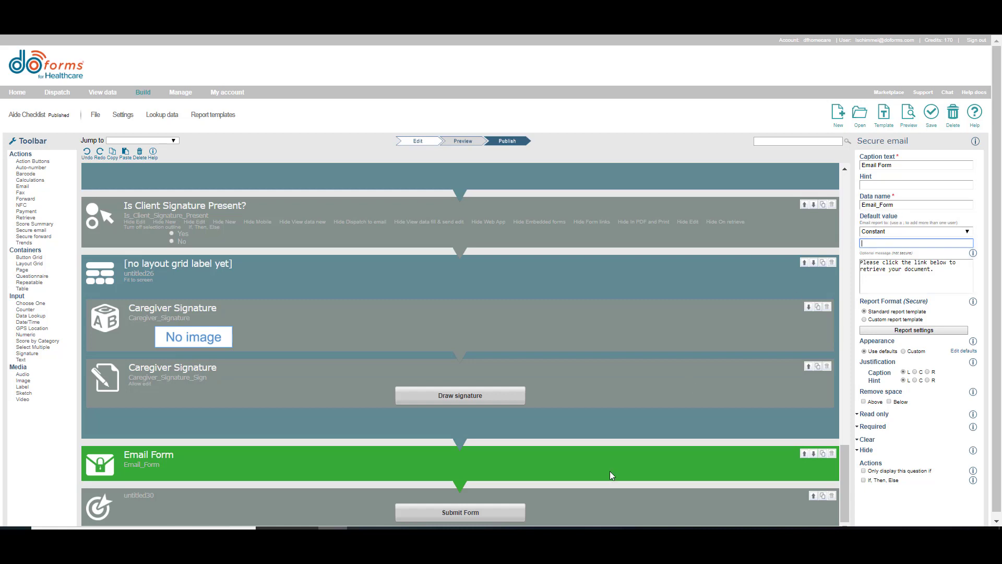
{"action": "left_click", "coordinate": [822, 454]}
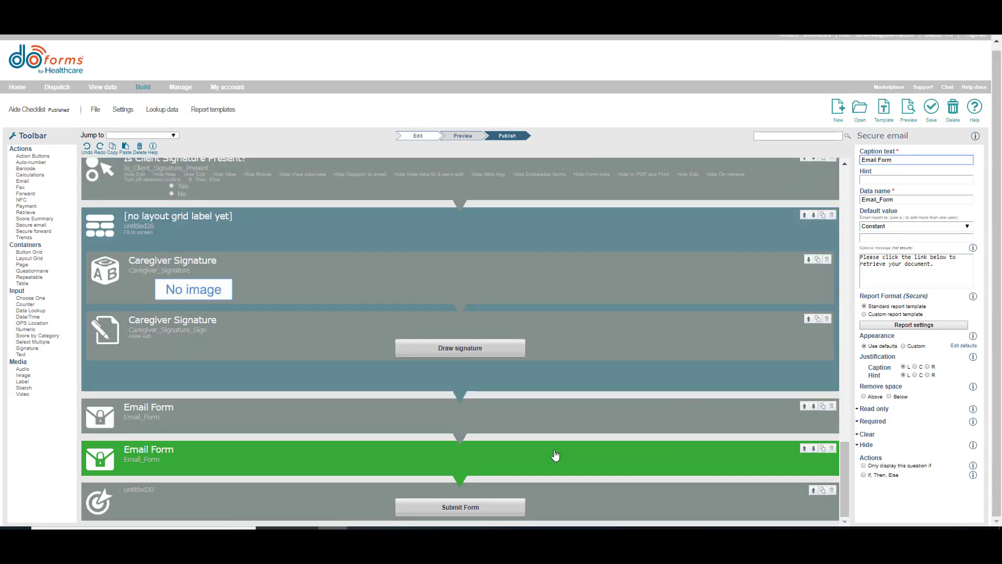
Caption the copy 'Email Form to Management' and enter a constant recipient e-mail address
{"action": "type", "text": "to Management"}
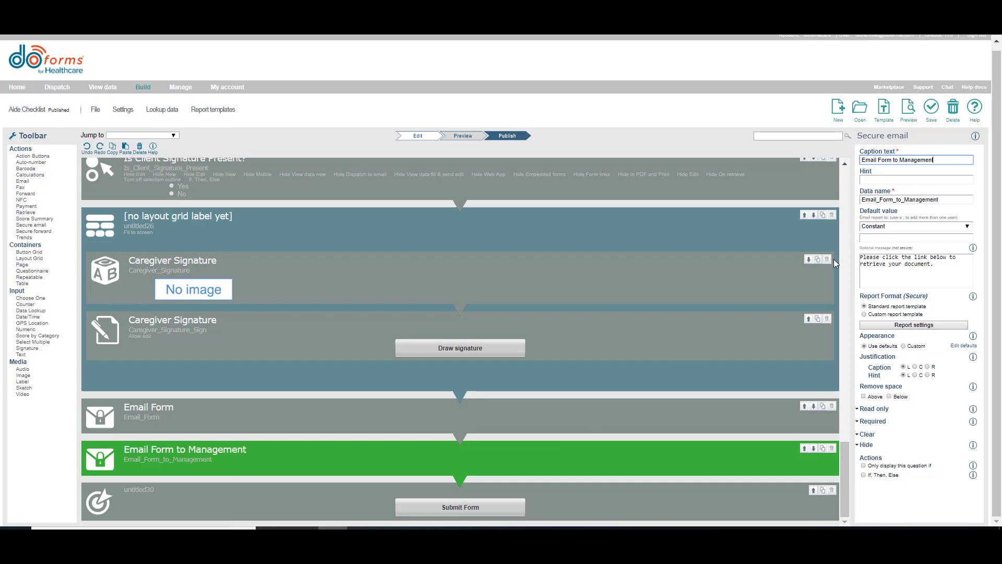
{"action": "left_click", "coordinate": [875, 239]}
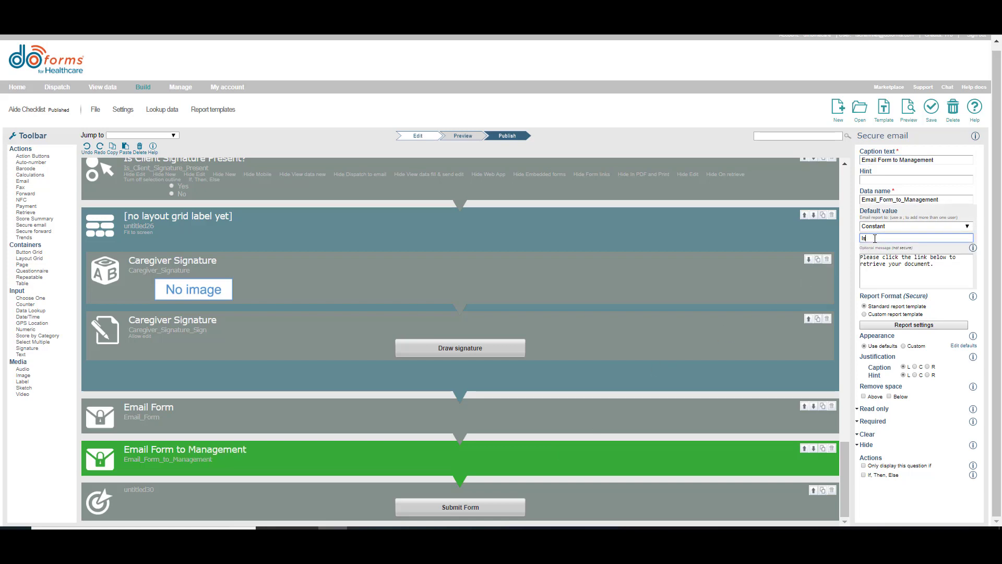
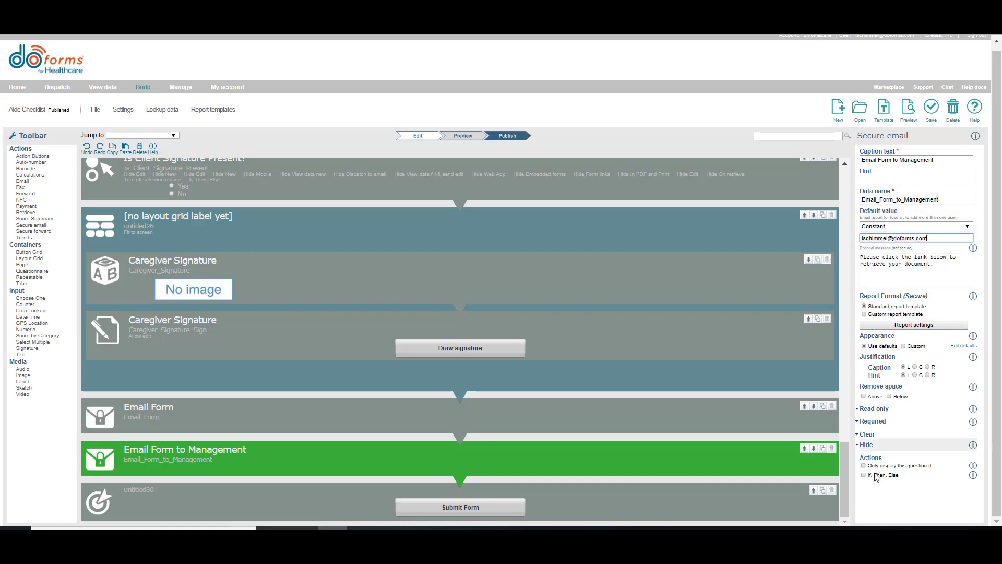
Hide the Management element in every mode using Select all, then reselect the recipient address
{"action": "left_click", "coordinate": [864, 445]}
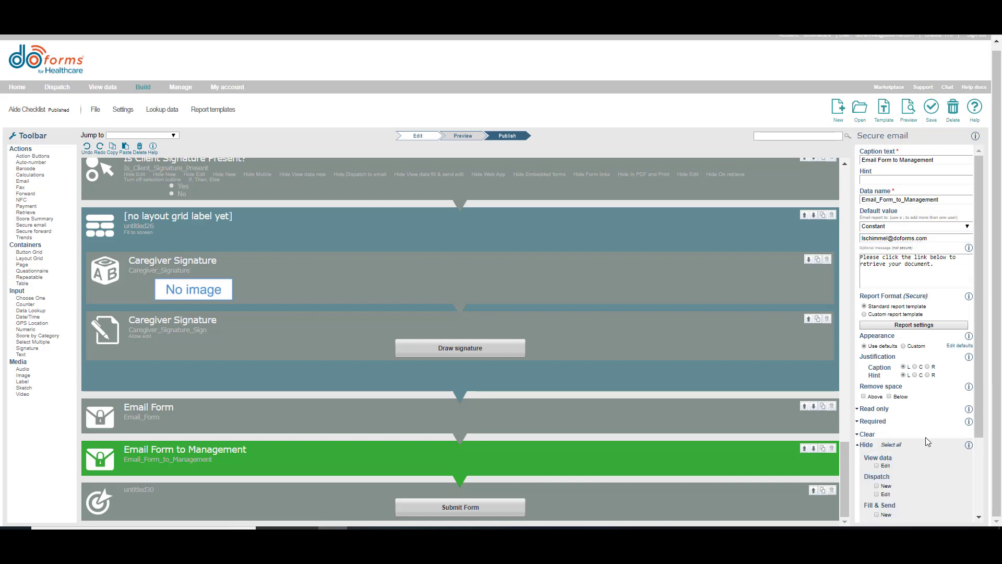
{"action": "left_click", "coordinate": [892, 445]}
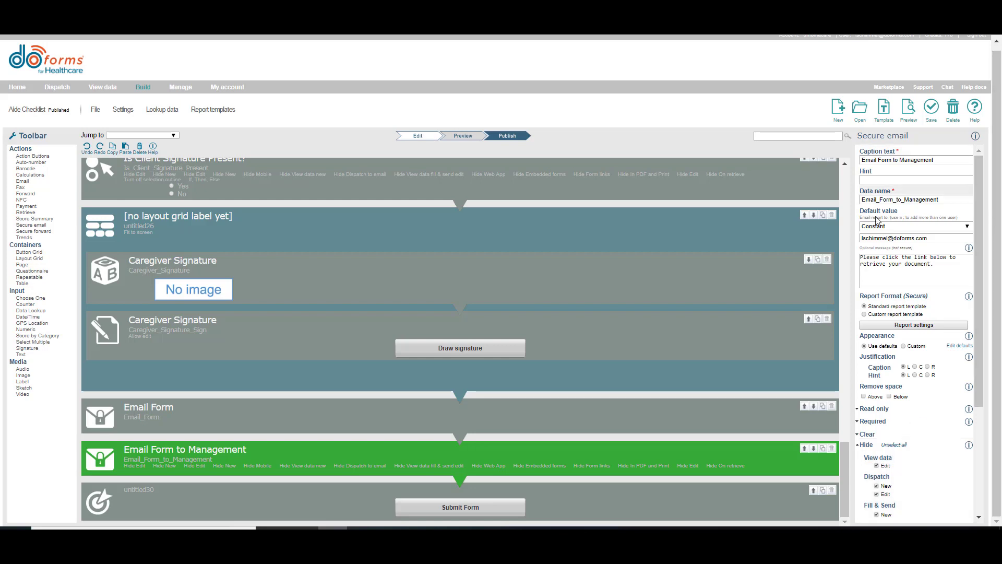
{"action": "left_click_drag", "start_coordinate": [928, 238], "coordinate": [846, 238]}
{"action": "triple_click", "coordinate": [899, 237]}
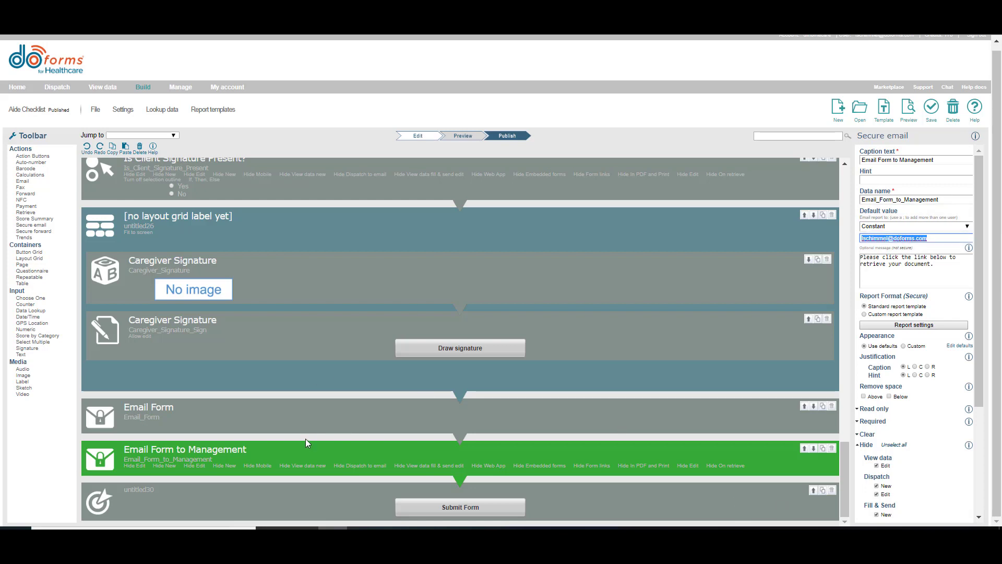
{"action": "left_click", "coordinate": [293, 426]}
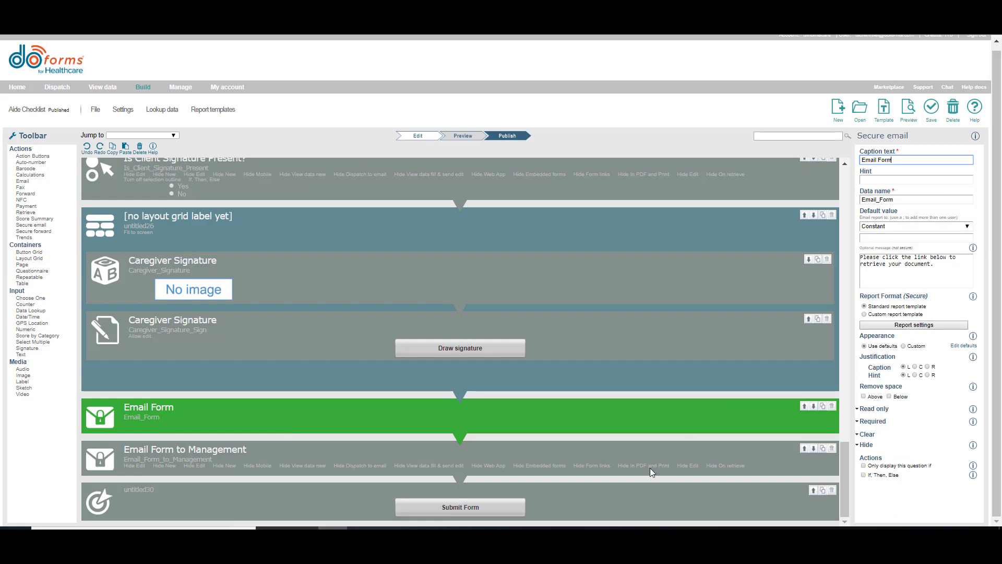
Append a second recipient address to Email Form to Management, correcting a typo
{"action": "left_click", "coordinate": [704, 462]}
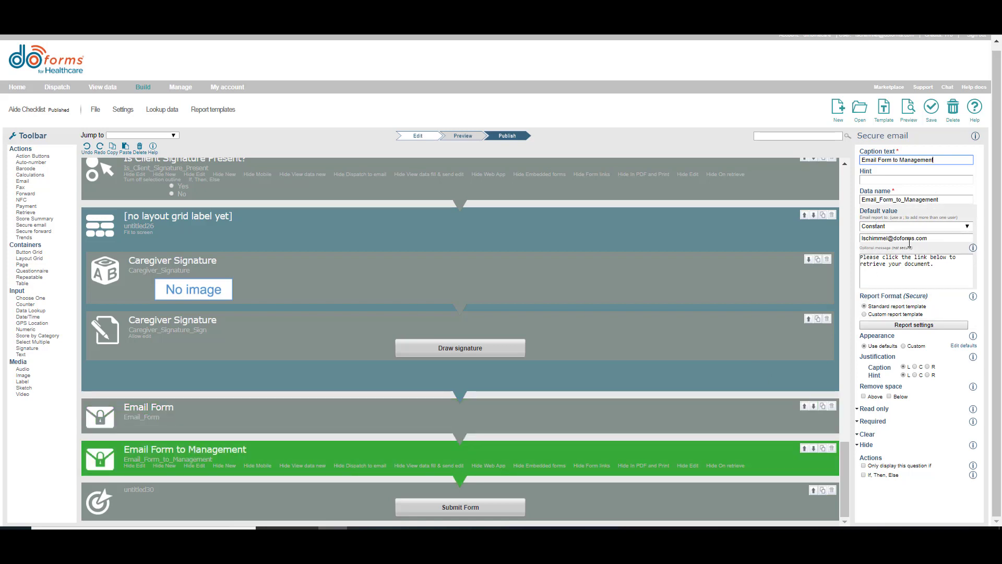
{"action": "left_click", "coordinate": [932, 242]}
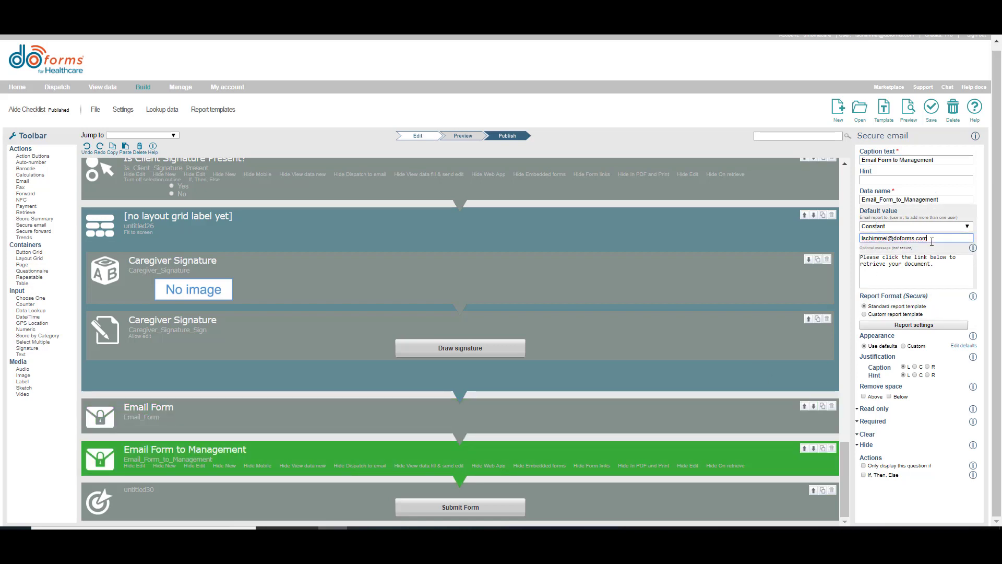
Add 'Thank you for supporting ABC Home Healthcare!' to Email Form's optional message and save
{"action": "left_click", "coordinate": [712, 421]}
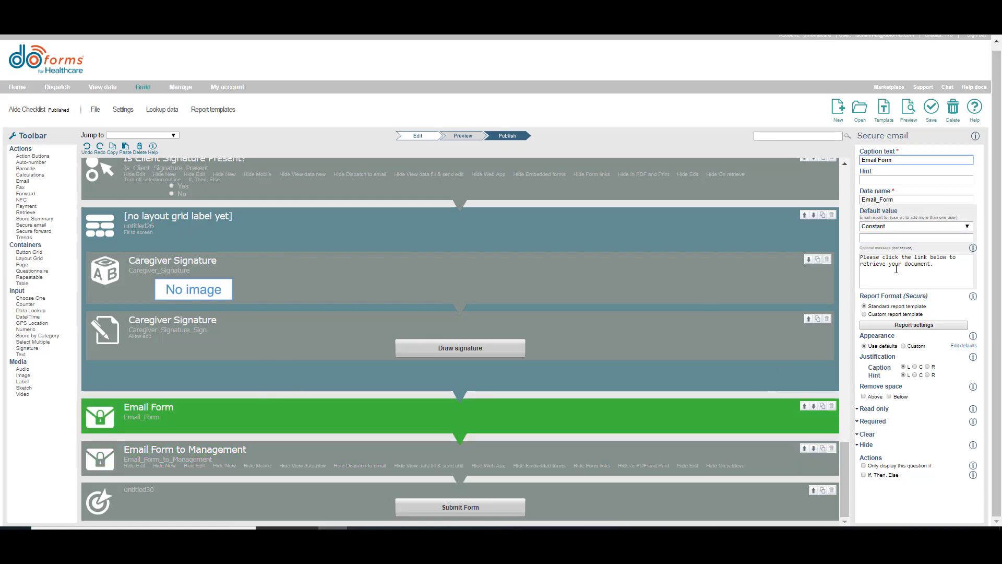
{"action": "left_click", "coordinate": [947, 269]}
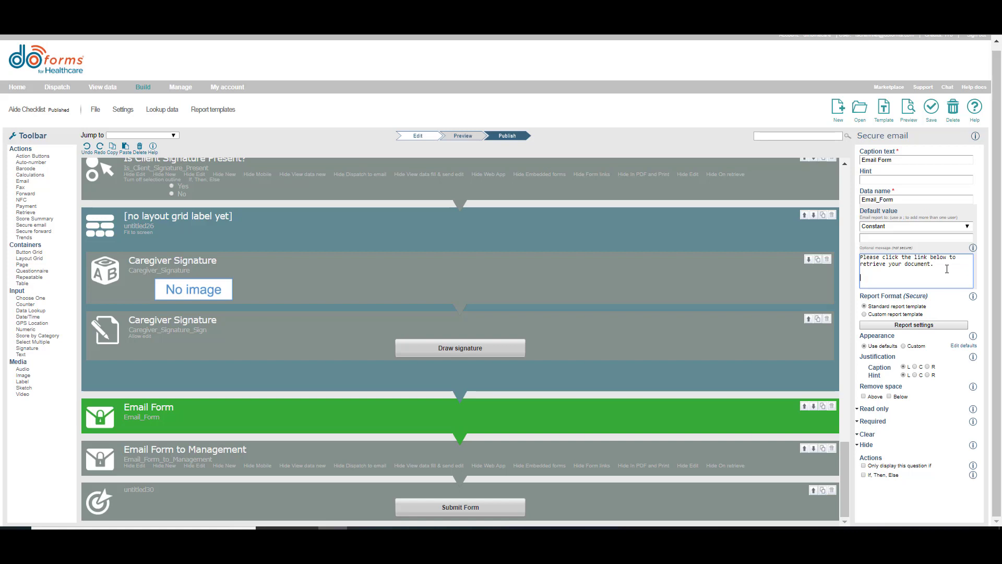
{"action": "type", "text": "Thank you for s"}
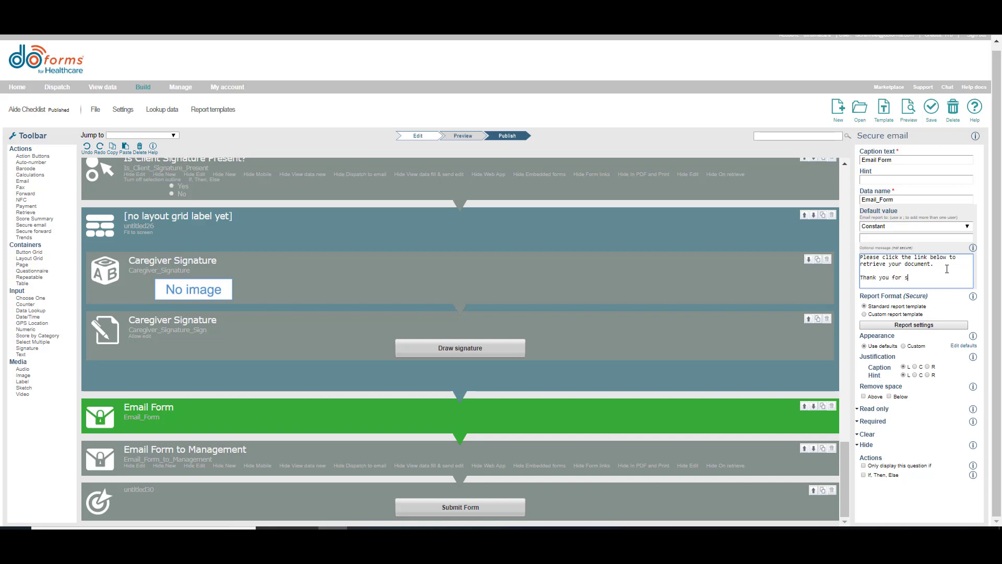
{"action": "type", "text": "upporting ABC Home Healthcare!"}
{"action": "left_click", "coordinate": [936, 107]}
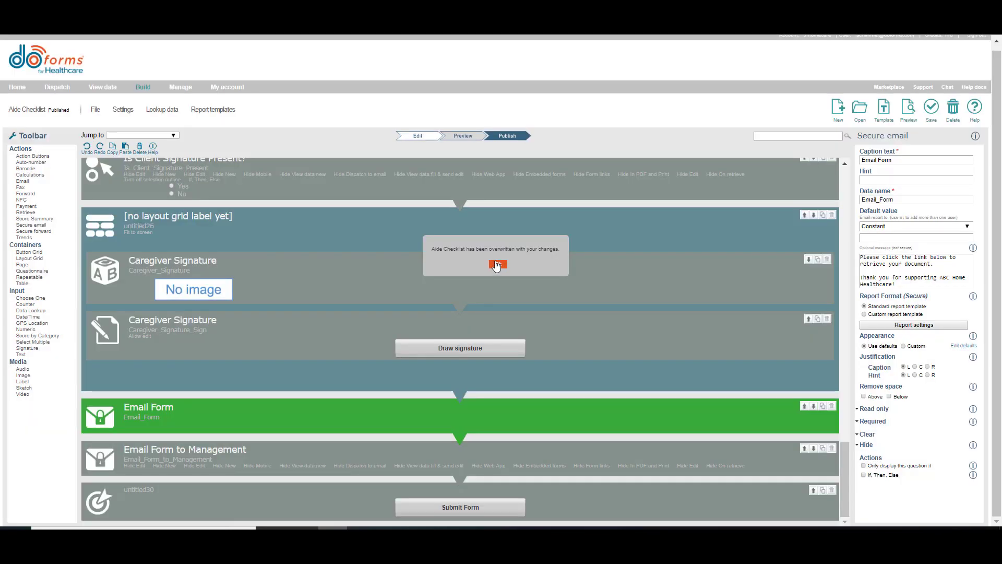
Confirm the save, sign in to the mobile app with the PIN, and run Update
{"action": "left_click", "coordinate": [496, 264]}
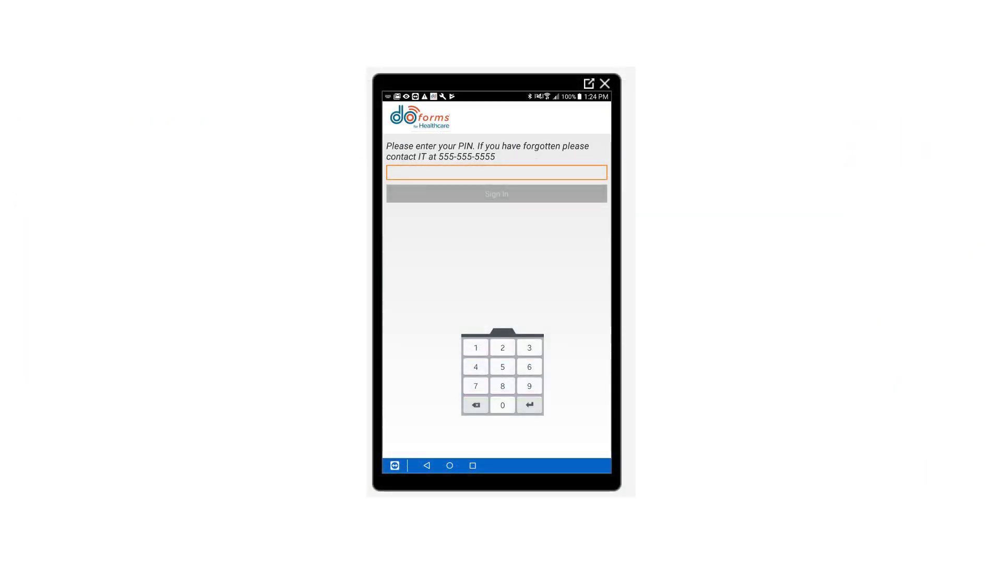
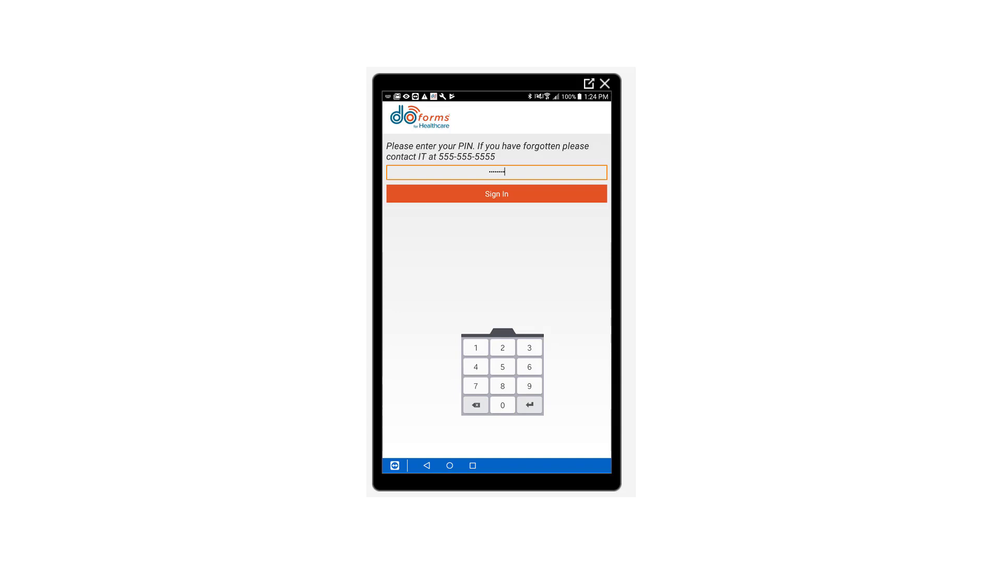
{"action": "left_click", "coordinate": [496, 193]}
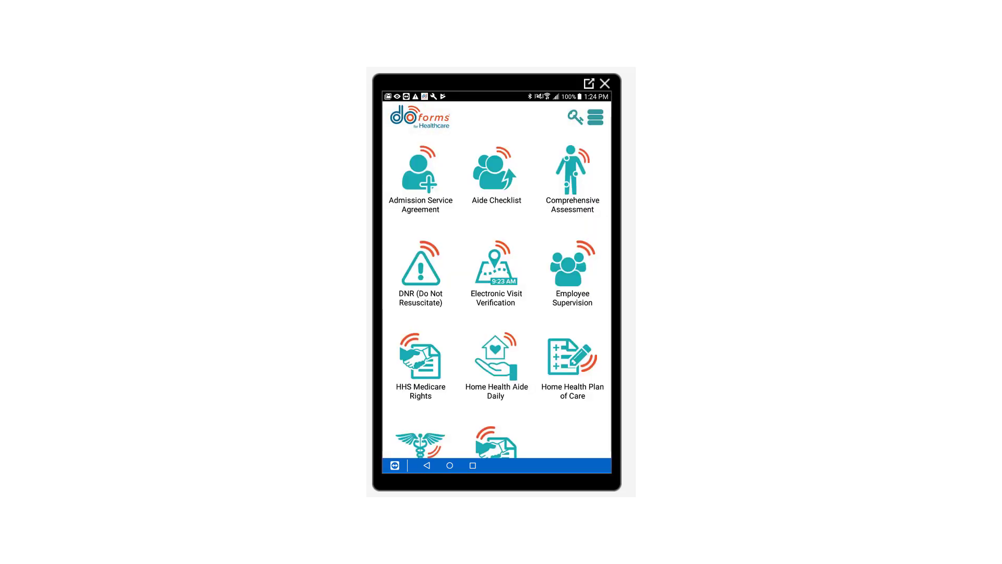
{"action": "left_click", "coordinate": [595, 117]}
{"action": "left_click", "coordinate": [496, 325]}
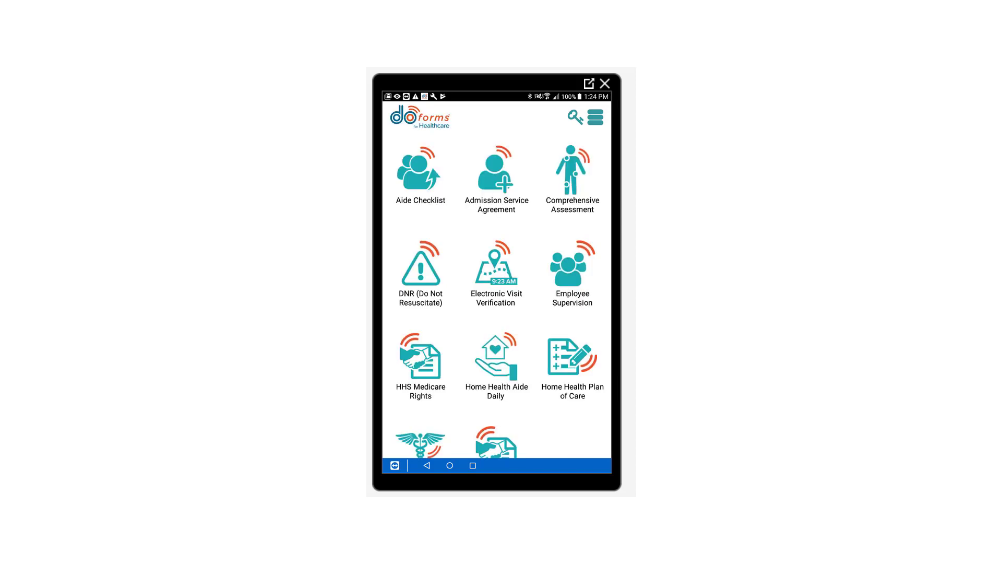
Open Aide Checklist, enter the patient's full name, and continue to the next page
{"action": "left_click", "coordinate": [420, 175]}
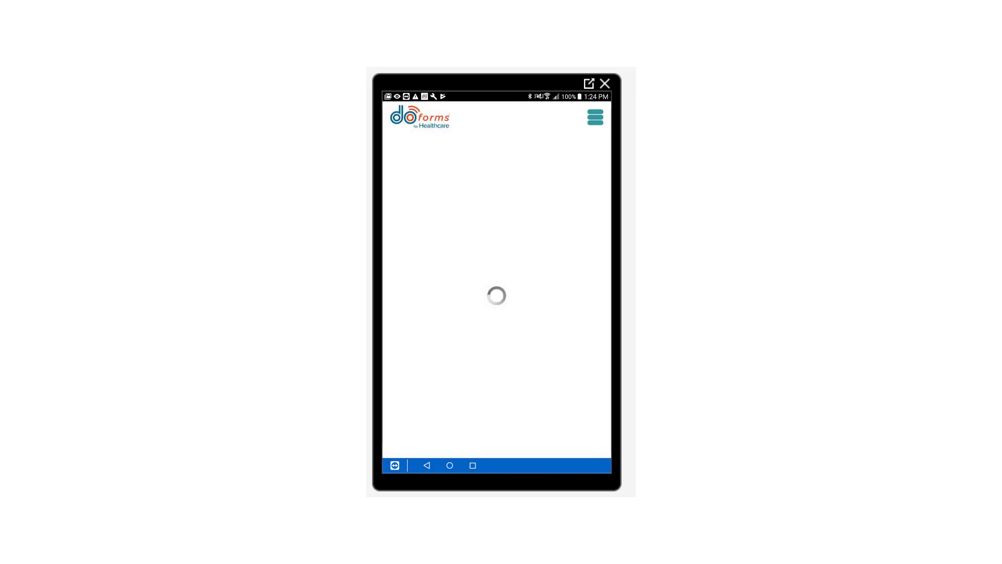
{"action": "left_click", "coordinate": [436, 253]}
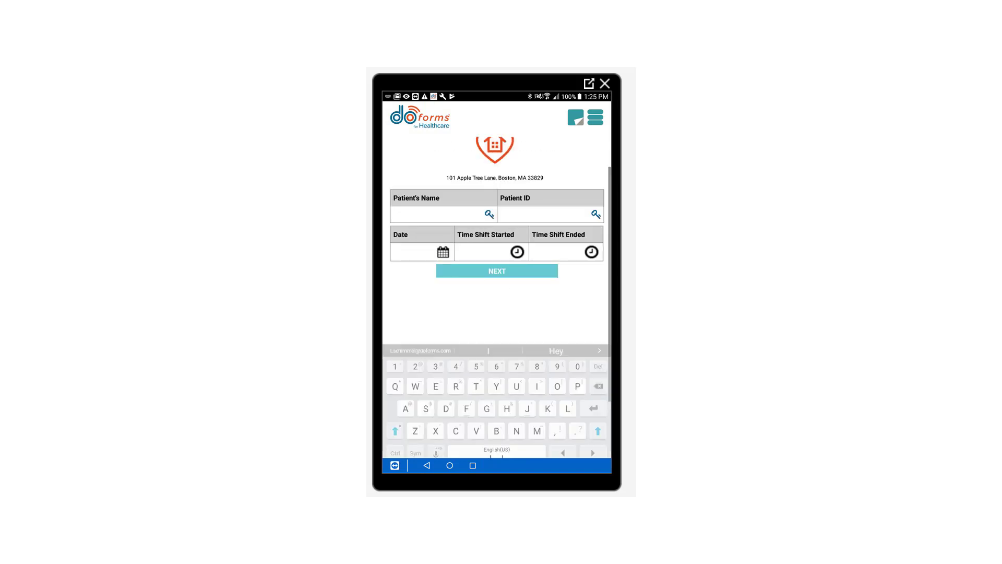
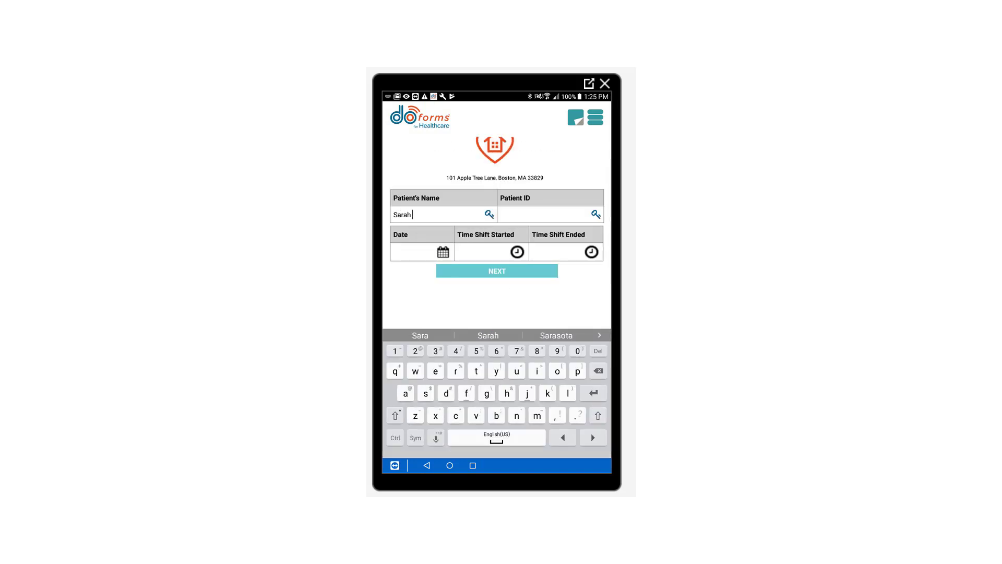
{"action": "type", "text": "Smith"}
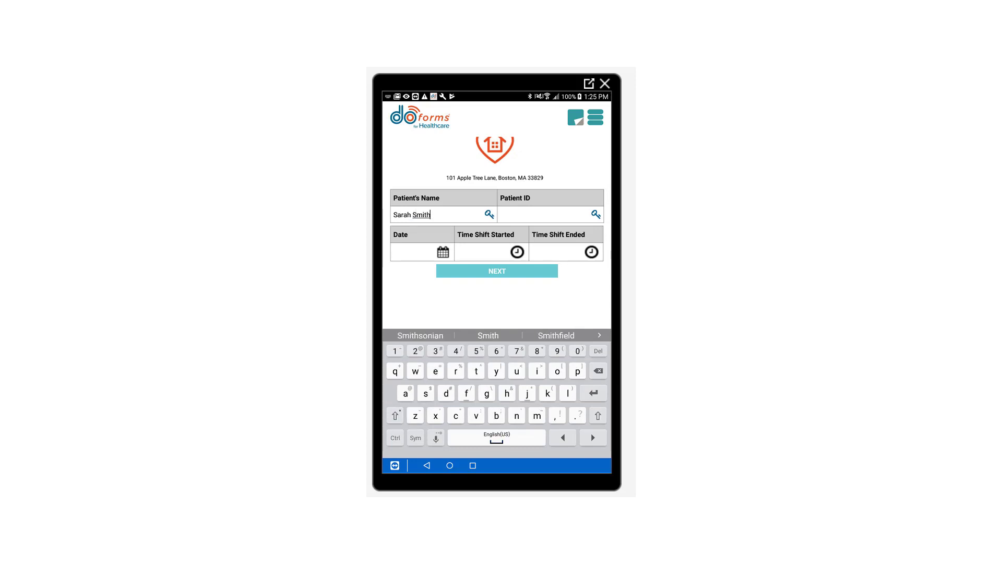
{"action": "left_click", "coordinate": [497, 271]}
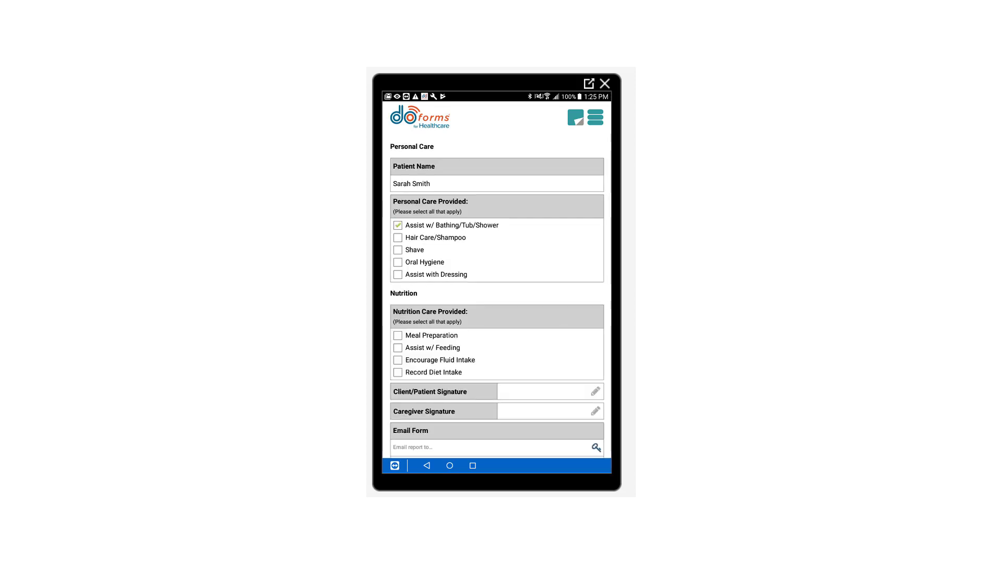
Tick Hair Care/Shampoo, Meal Preparation and Assist w/ Feeding as care provided
{"action": "left_click", "coordinate": [398, 238]}
{"action": "left_click", "coordinate": [398, 335]}
{"action": "left_click", "coordinate": [397, 348]}
{"action": "scroll", "coordinate": [497, 293], "scroll_direction": "down", "scroll_amount": 3}
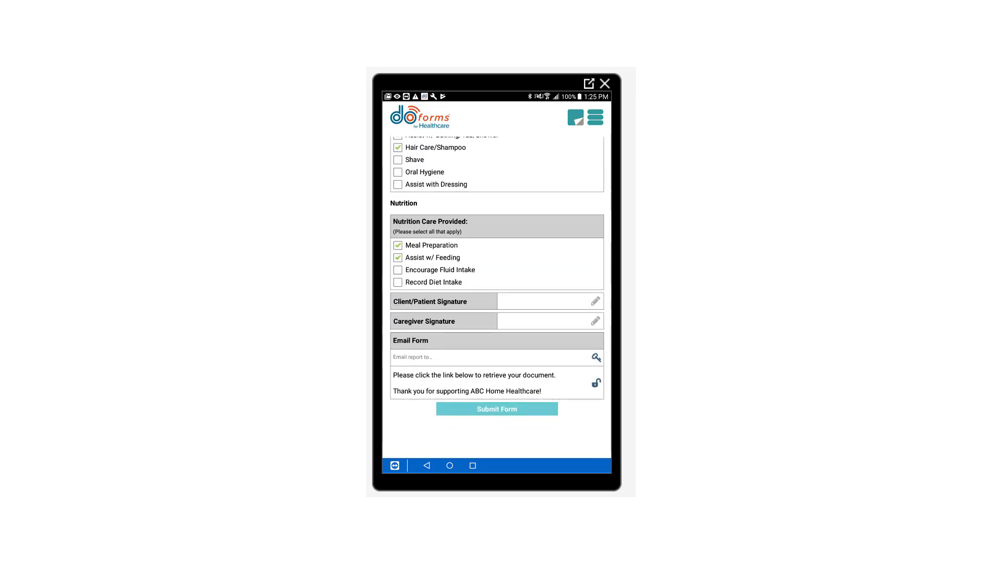
Fill the recipient e-mail from the suggestion and draw the client/patient signature
{"action": "left_click", "coordinate": [491, 357]}
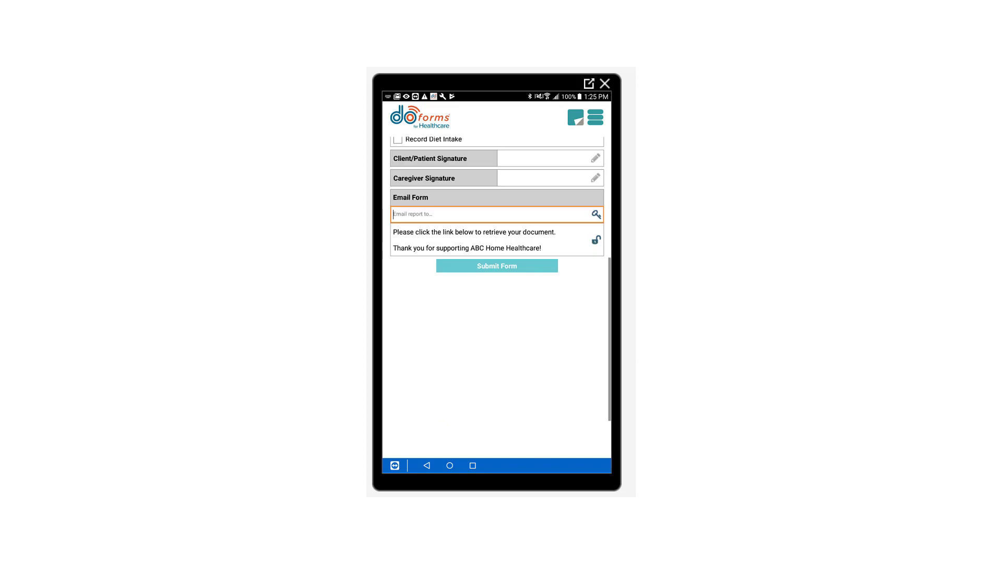
{"action": "left_click", "coordinate": [440, 336]}
{"action": "scroll", "coordinate": [497, 232], "scroll_direction": "up", "scroll_amount": 1}
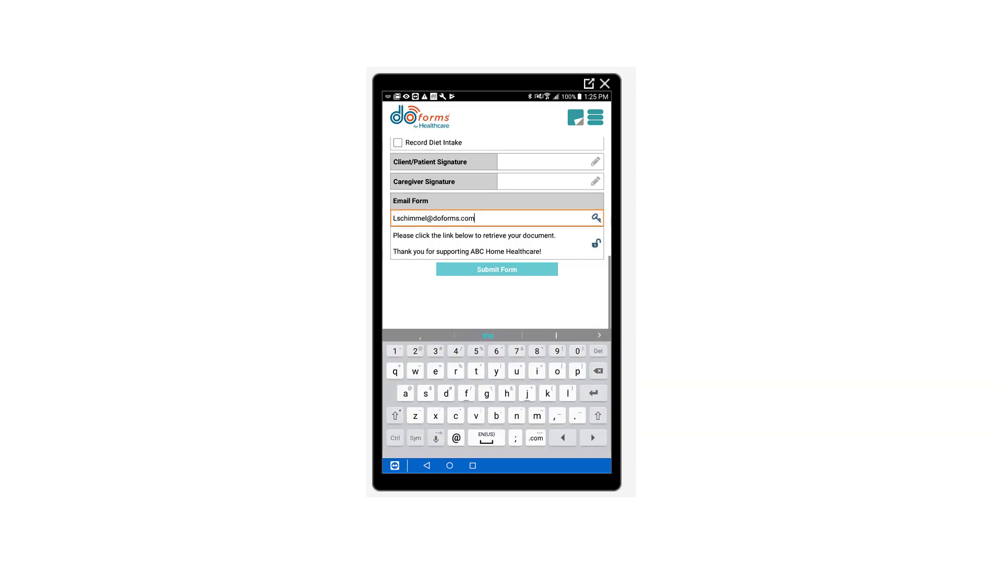
{"action": "scroll", "coordinate": [497, 232], "scroll_direction": "up", "scroll_amount": 1}
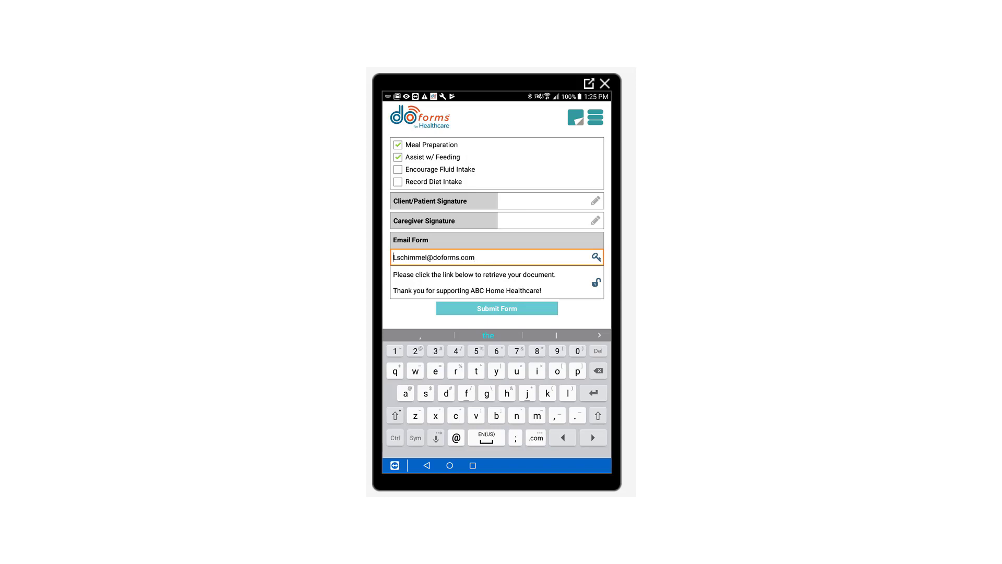
{"action": "left_click", "coordinate": [595, 201]}
{"action": "left_click_drag", "start_coordinate": [496, 262], "coordinate": [570, 282]}
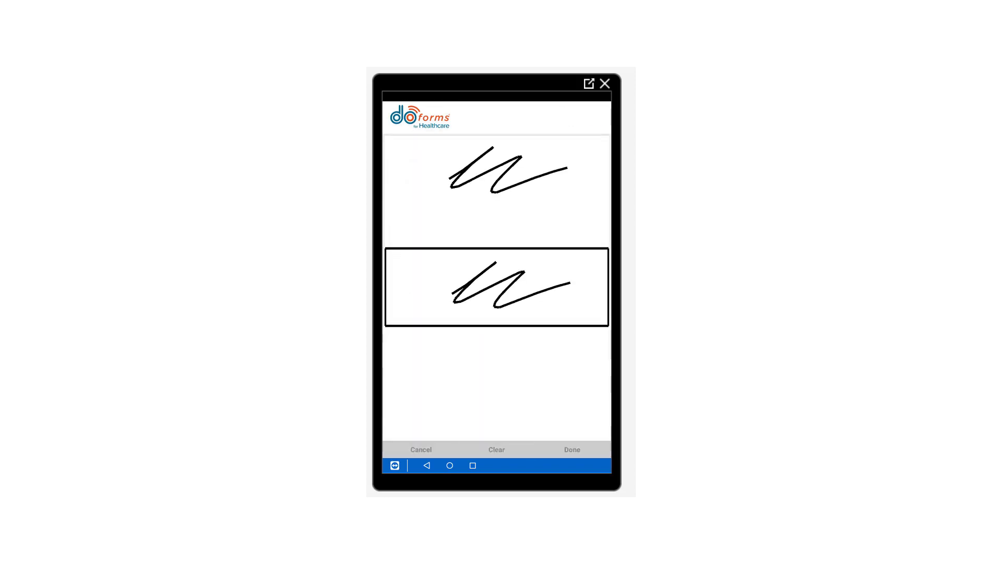
Accept the drawn client signature and submit the Aide Checklist form
{"action": "left_click", "coordinate": [572, 449]}
{"action": "left_click", "coordinate": [497, 313]}
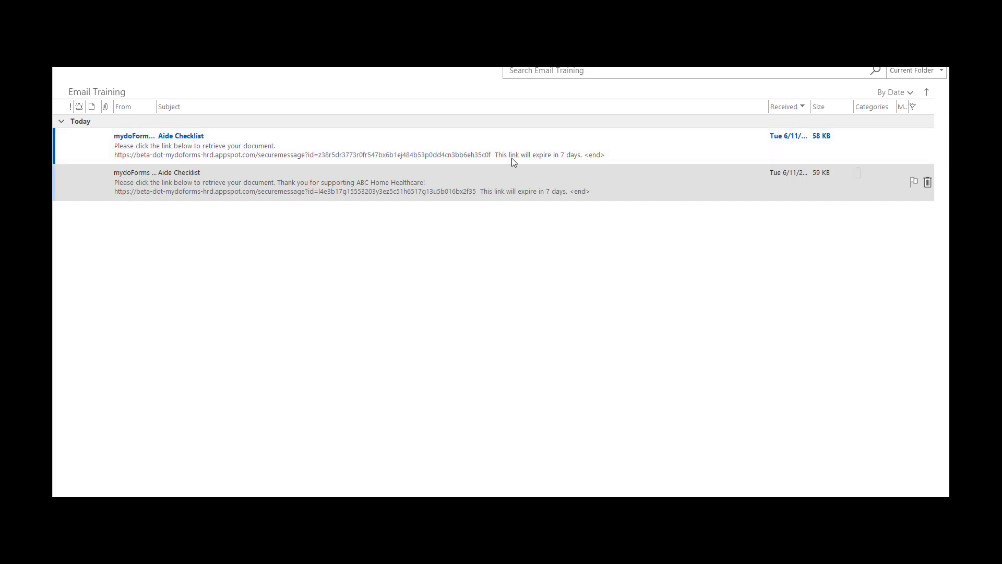
Open the newer Aide Checklist e-mail and review its thank-you message
{"action": "double_click", "coordinate": [449, 189]}
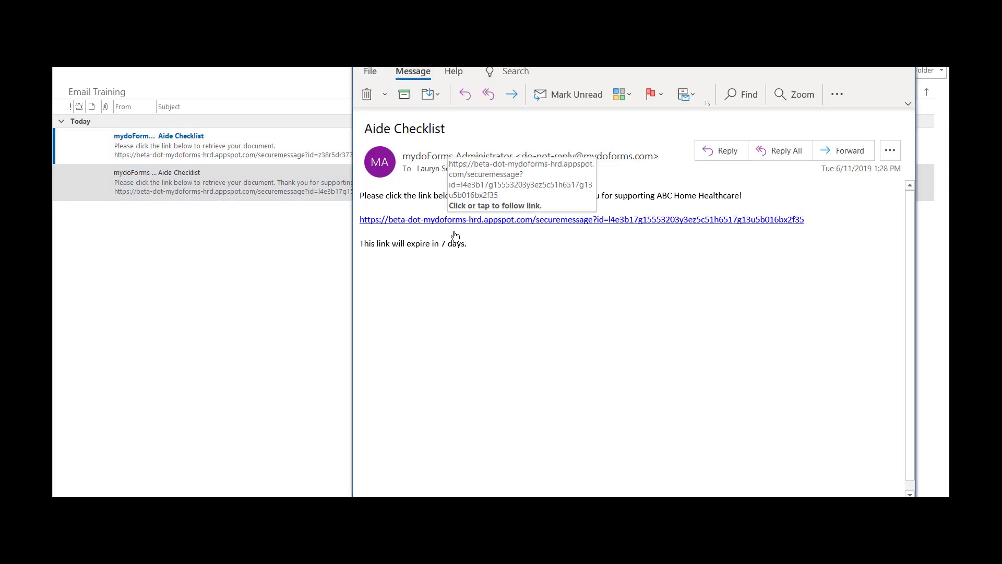
{"action": "left_click_drag", "start_coordinate": [470, 249], "coordinate": [359, 192]}
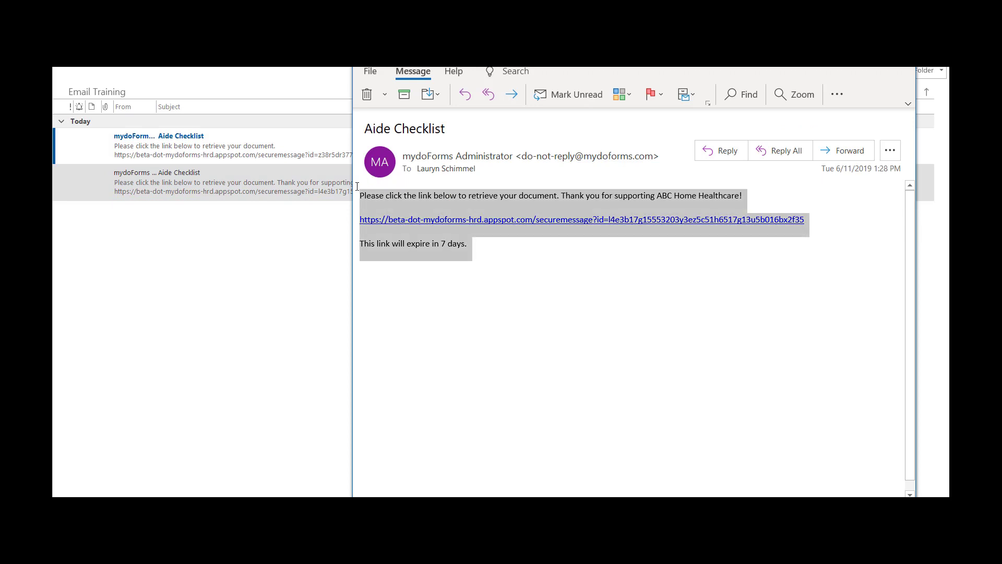
{"action": "left_click", "coordinate": [414, 317]}
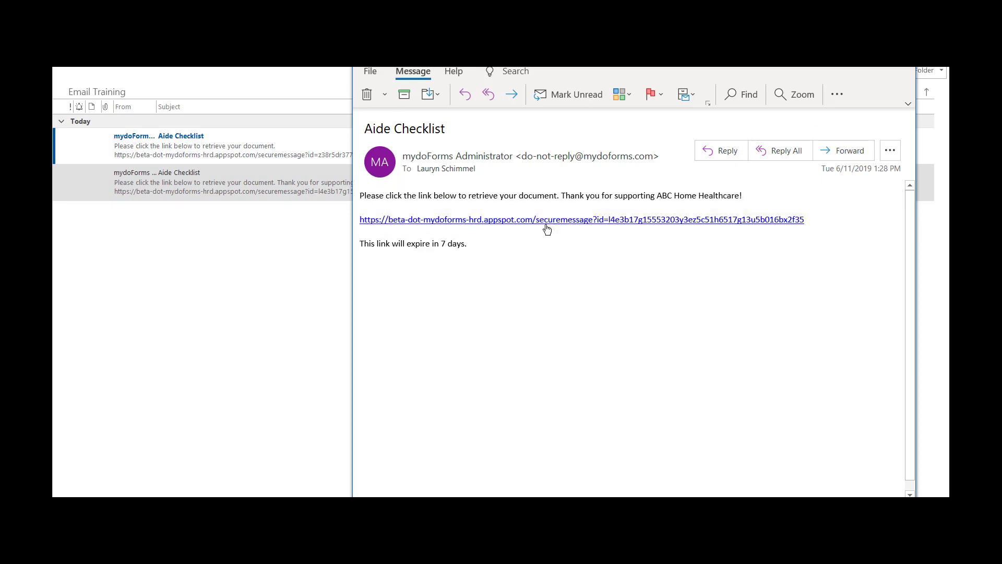
{"action": "left_click_drag", "start_coordinate": [562, 195], "coordinate": [791, 195]}
{"action": "left_click", "coordinate": [829, 276]}
{"action": "key", "text": "Escape"}
Check the older Aide Checklist e-mail, then reopen the newer one and follow its secure link
{"action": "left_click", "coordinate": [293, 139]}
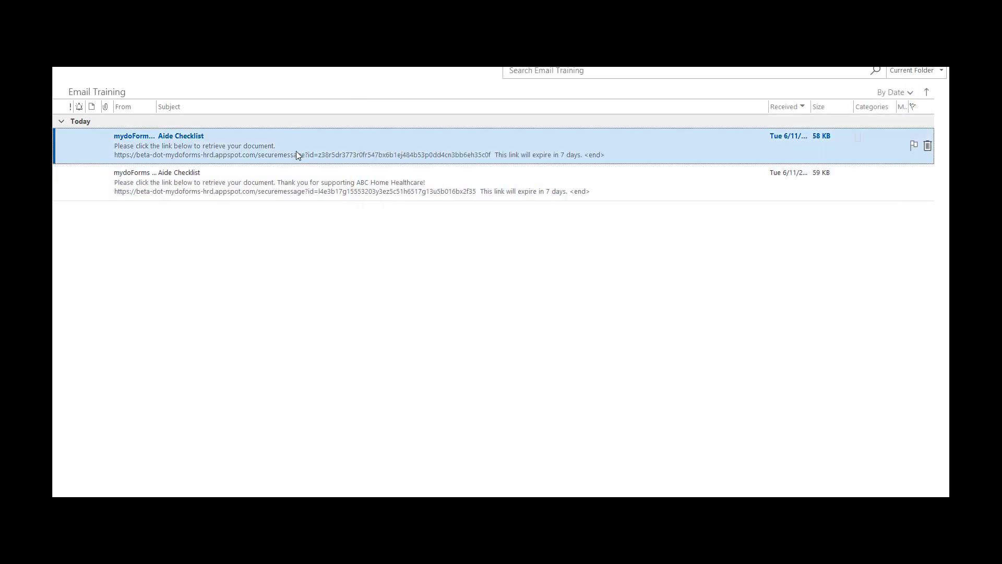
{"action": "double_click", "coordinate": [296, 151]}
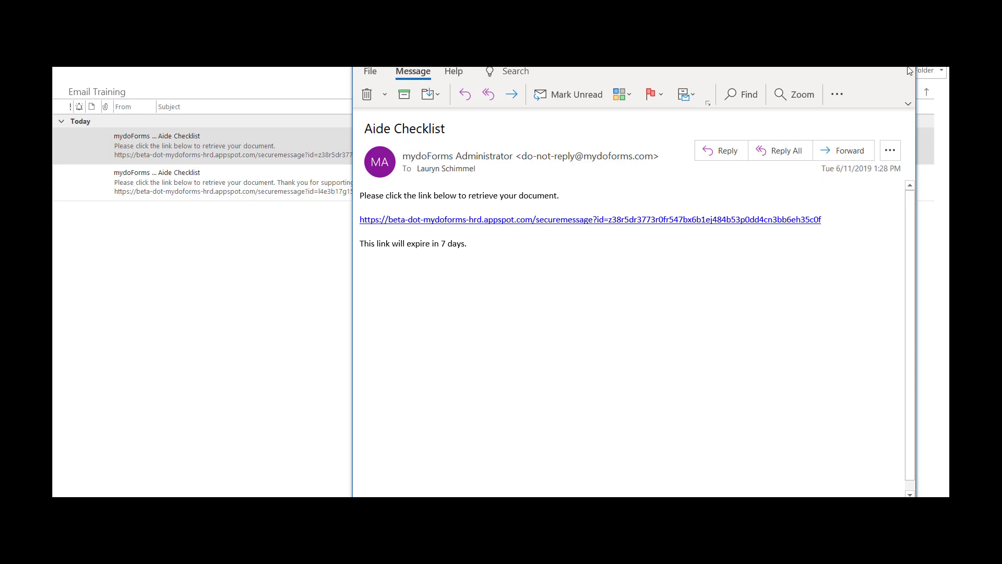
{"action": "key", "text": "Escape"}
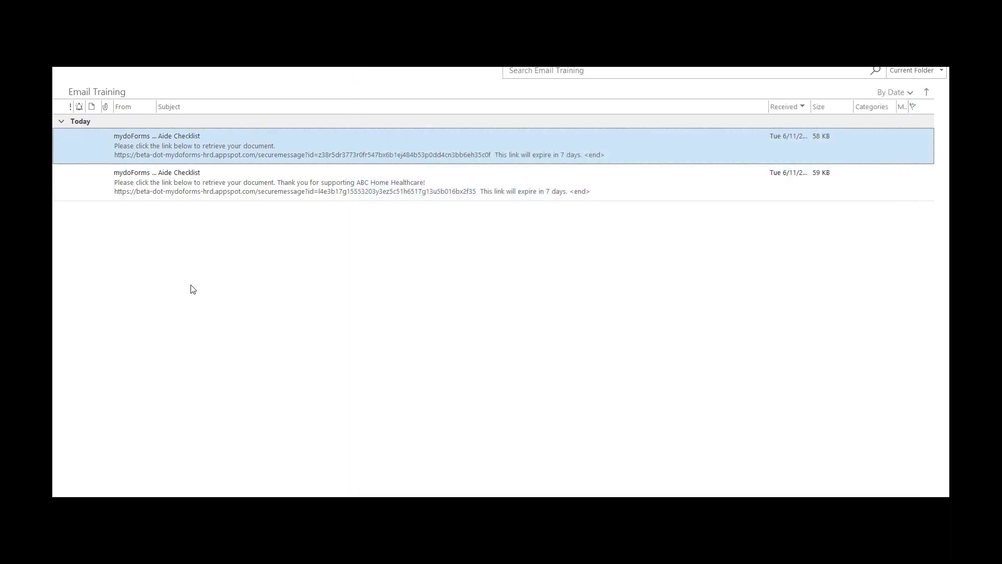
{"action": "double_click", "coordinate": [178, 189]}
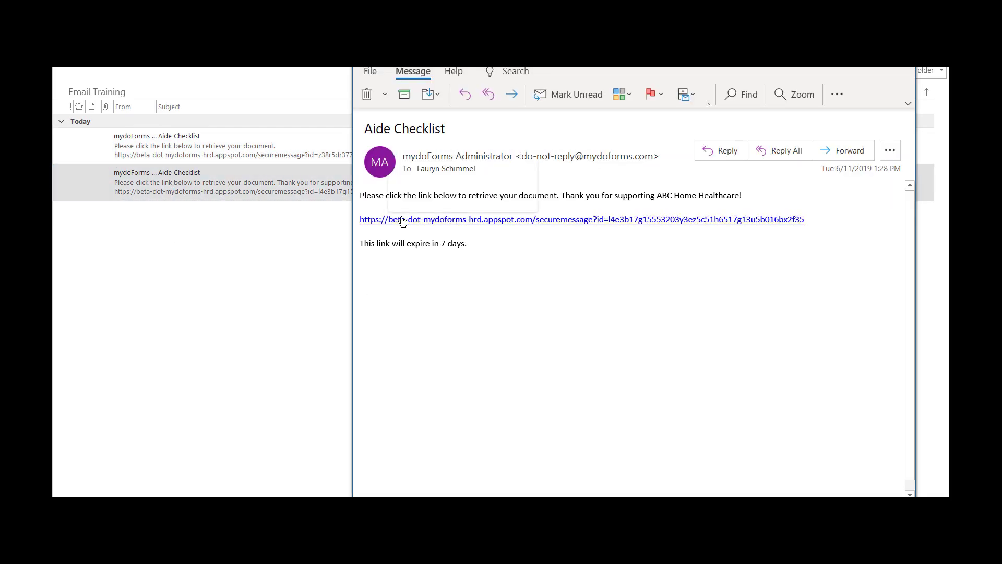
{"action": "left_click", "coordinate": [560, 220]}
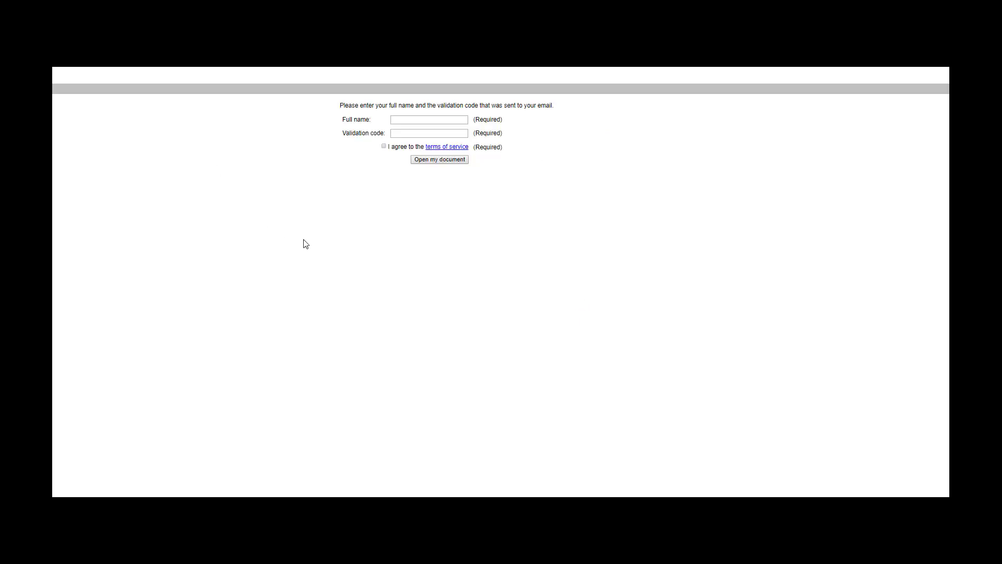
Enter the full name and validation code, agree to the terms, and open the document
{"action": "left_click", "coordinate": [405, 122]}
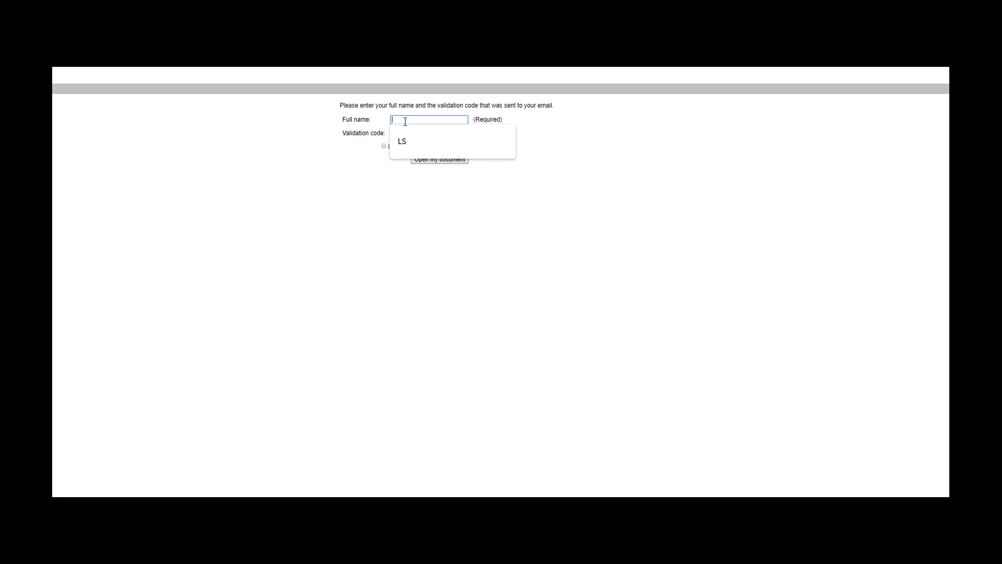
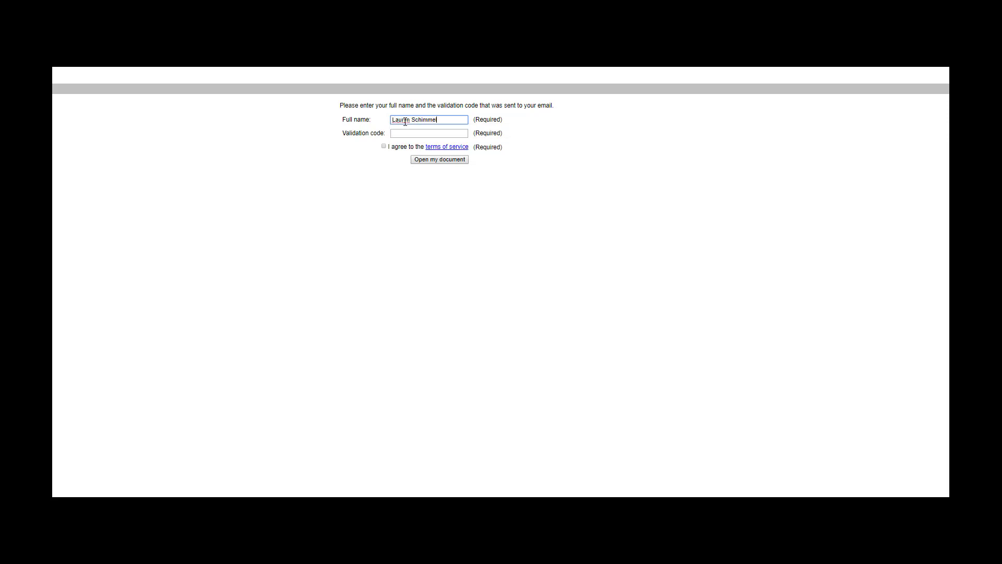
{"action": "key", "text": "Tab"}
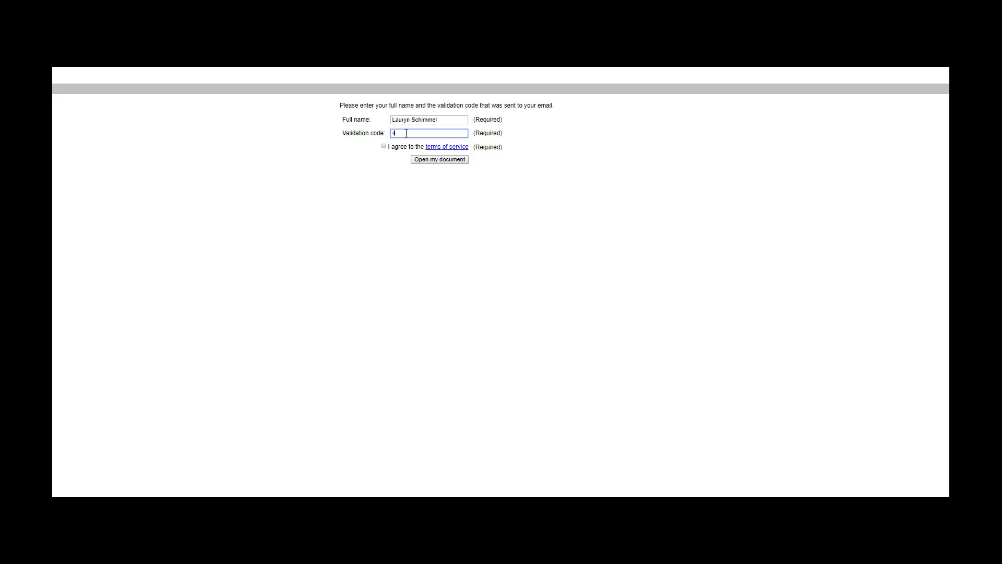
{"action": "left_click", "coordinate": [384, 146]}
{"action": "left_click", "coordinate": [433, 160]}
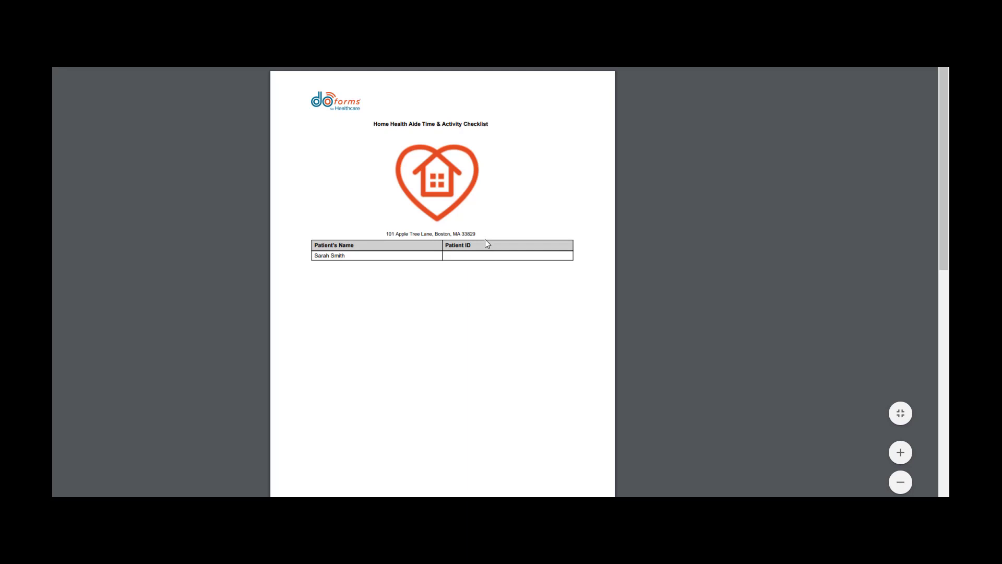
Scroll the PDF to check the ticked care items and client signature
{"action": "scroll", "coordinate": [473, 232], "scroll_direction": "down", "scroll_amount": 6}
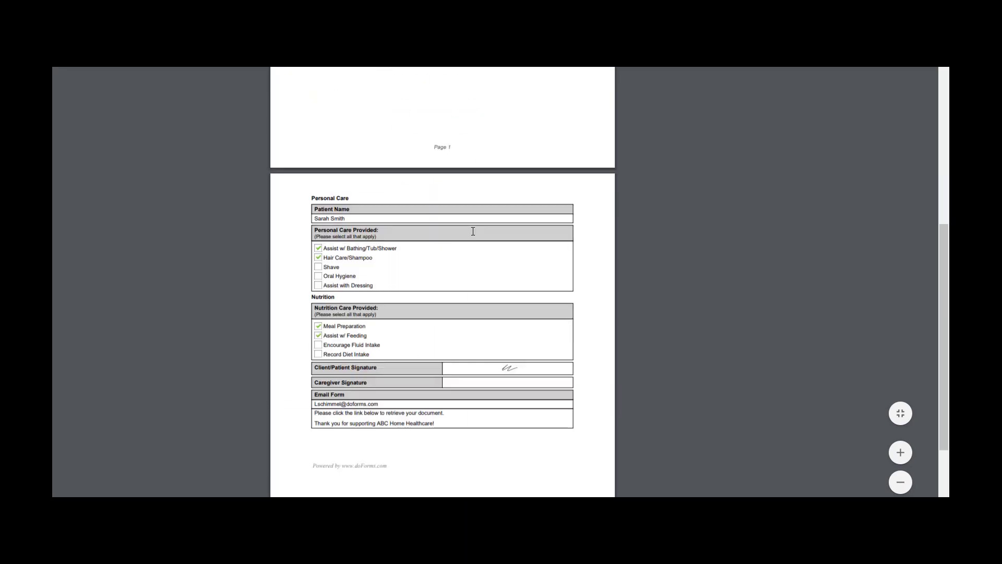
{"action": "scroll", "coordinate": [472, 234], "scroll_direction": "down", "scroll_amount": 3}
{"action": "scroll", "coordinate": [471, 236], "scroll_direction": "up", "scroll_amount": 1}
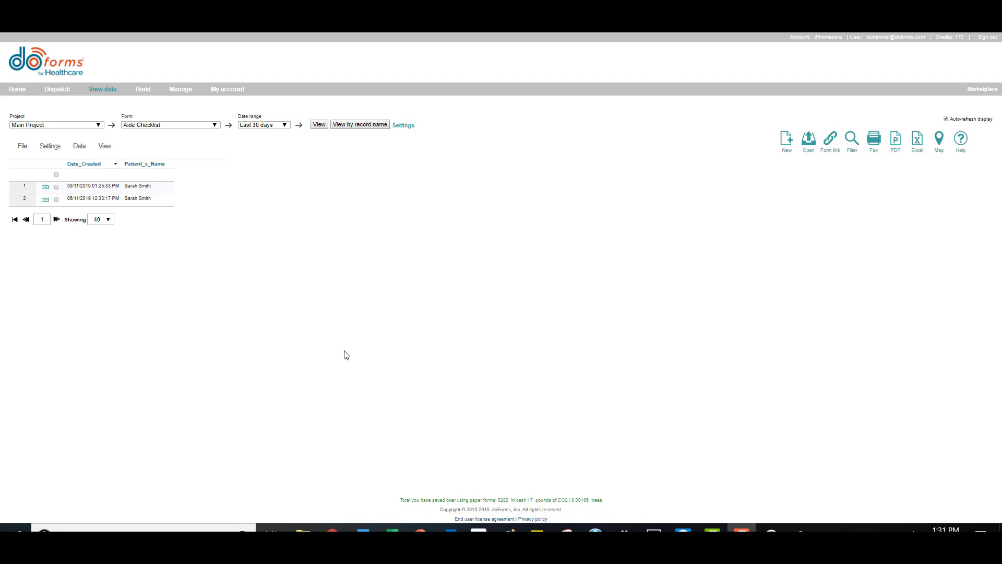
Open the Aide Checklist form from the Forms list in the form builder
{"action": "left_click", "coordinate": [137, 102]}
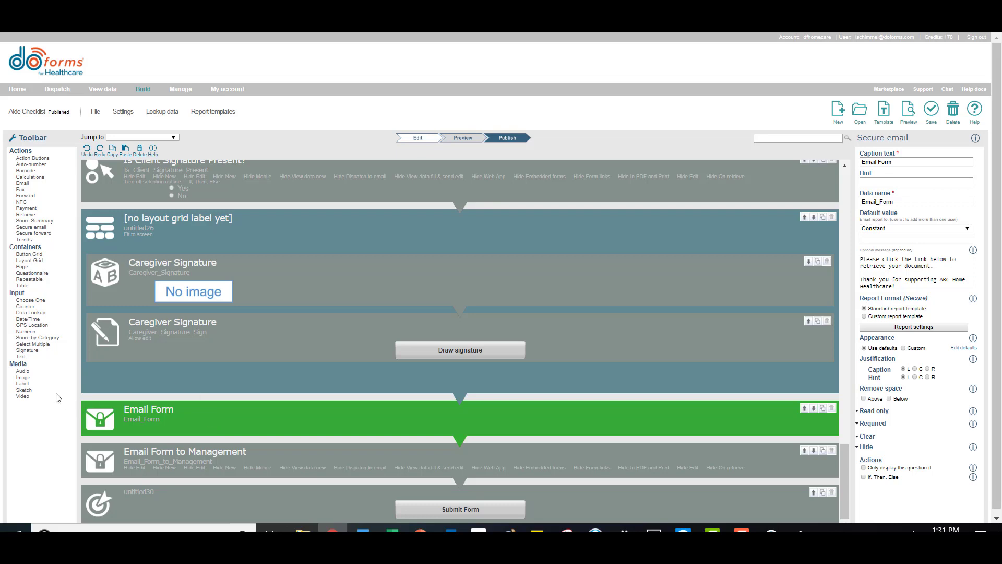
Add a label captioned 'Physician Signature' above the Email Form
{"action": "left_click_drag", "start_coordinate": [23, 383], "coordinate": [156, 402]}
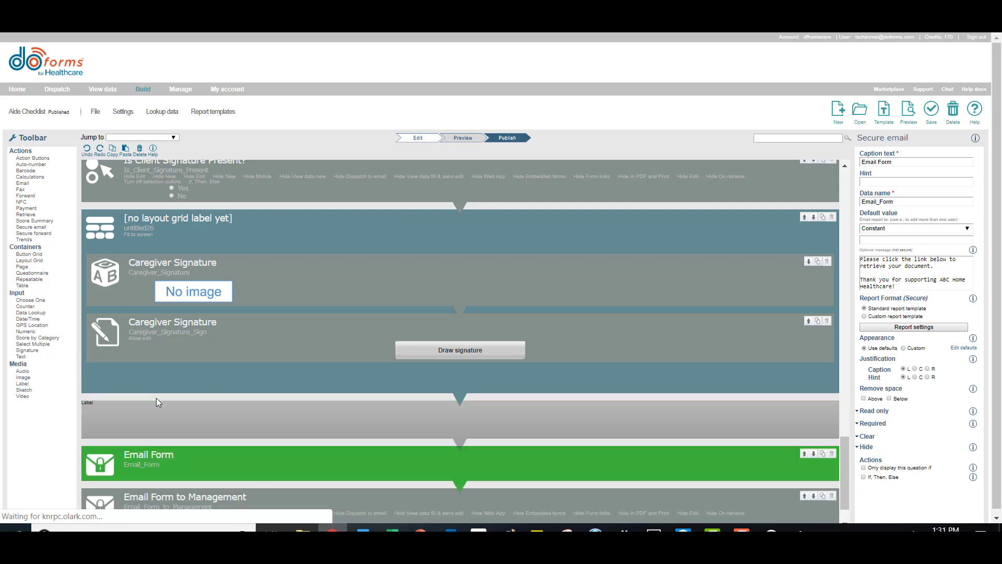
{"action": "type", "text": "Physical"}
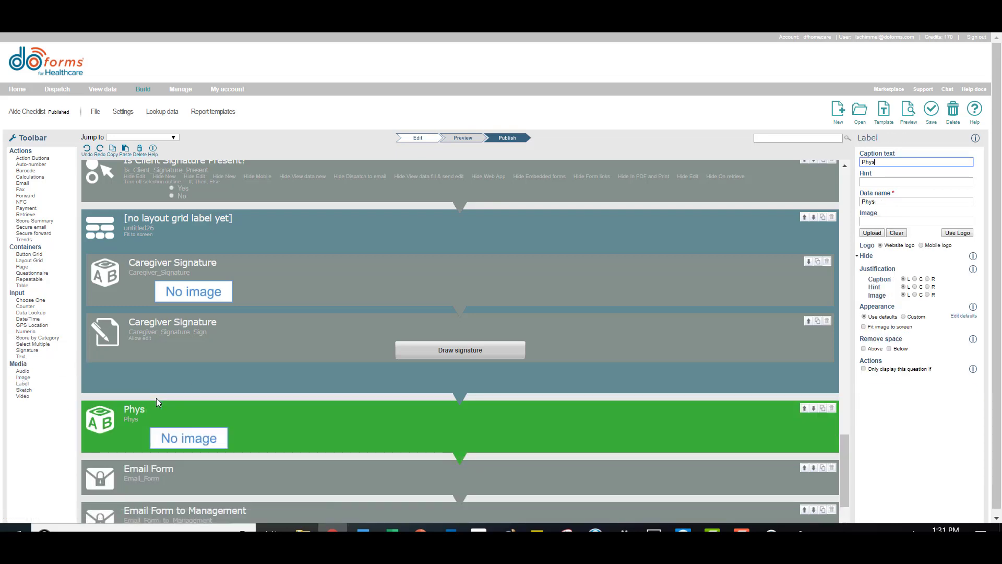
{"action": "key", "text": "BackSpace"}
{"action": "type", "text": "cian Signature"}
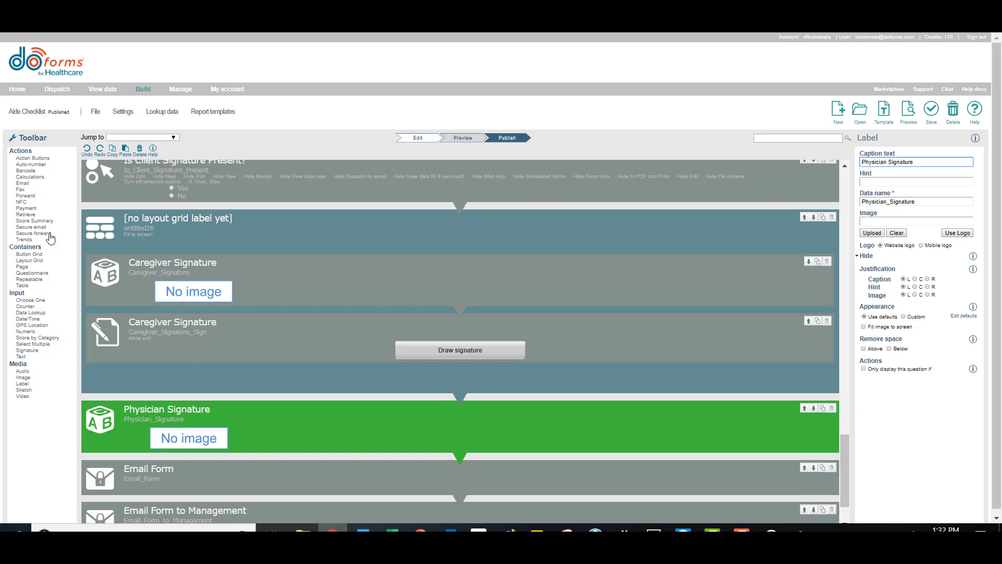
Add a secure forward element captioned 'Forward for Physician Signature' below Physician Signature
{"action": "mouse_move", "coordinate": [34, 233]}
{"action": "left_mouse_down"}
{"action": "mouse_move", "coordinate": [92, 329]}
{"action": "mouse_move", "coordinate": [152, 486]}
{"action": "left_mouse_up"}
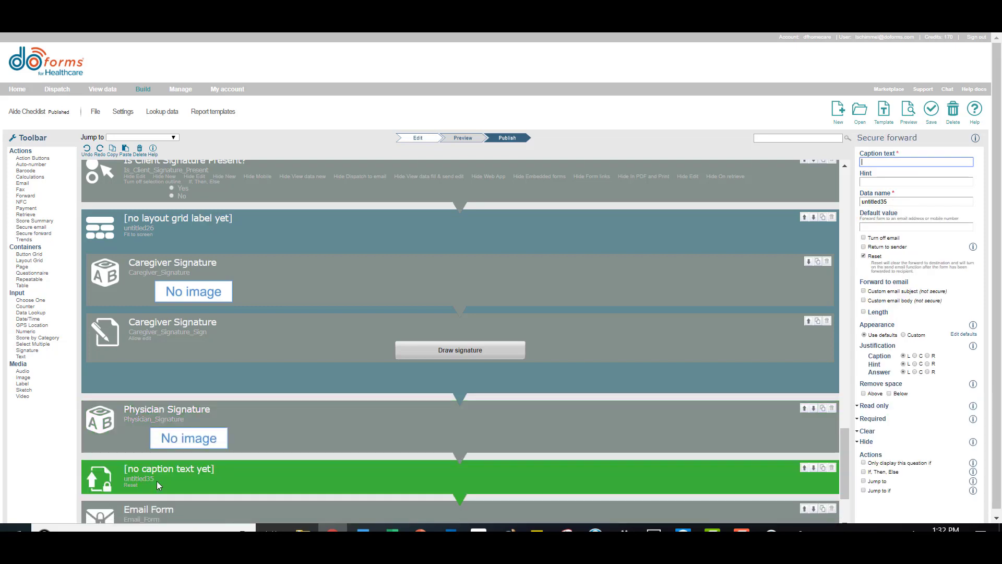
{"action": "type", "text": "Forward"}
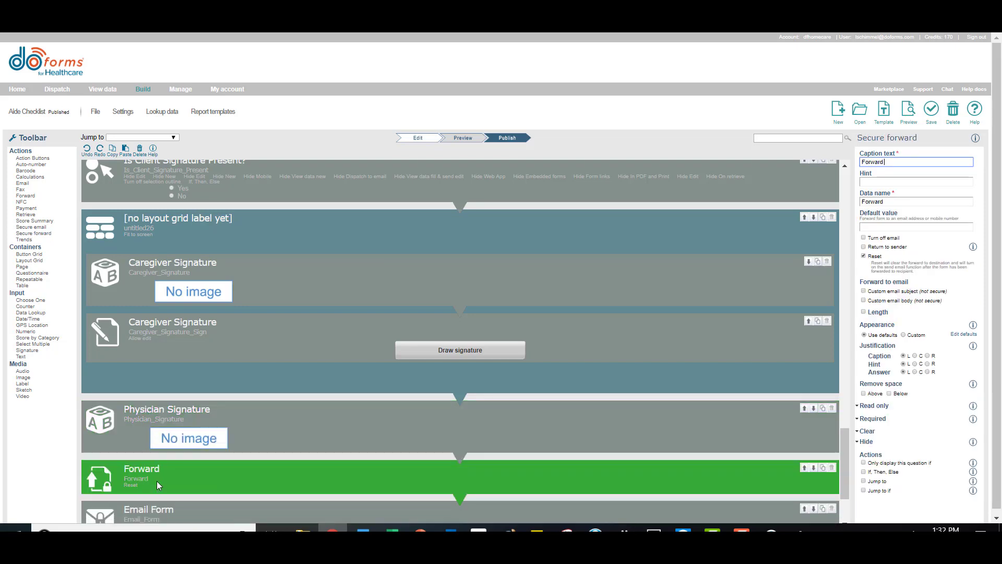
{"action": "type", "text": " for Physicain S"}
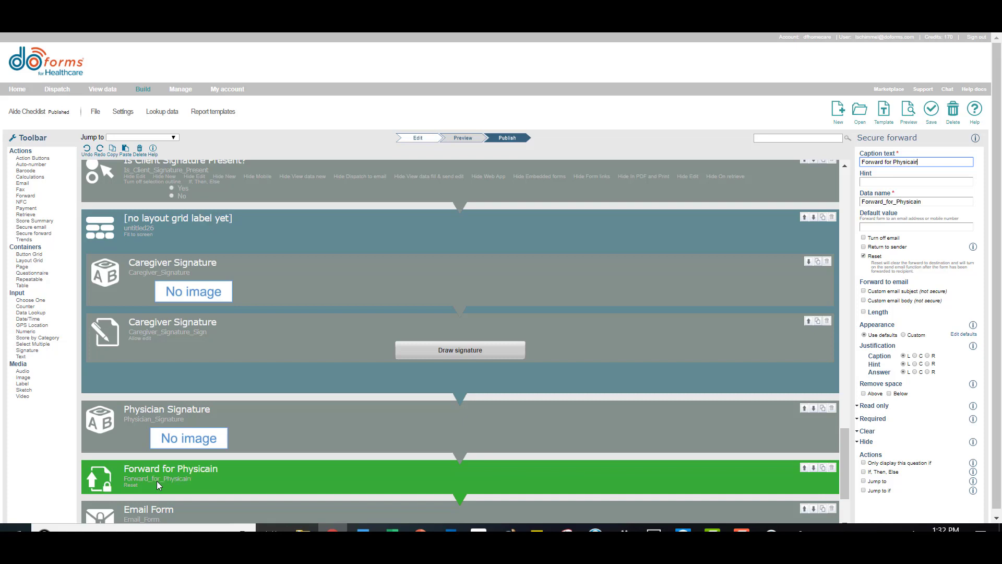
{"action": "key", "text": "BackSpace"}
{"action": "key", "text": "BackSpace"}
{"action": "key", "text": "BackSpace"}
{"action": "key", "text": "BackSpace"}
{"action": "key", "text": "BackSpace"}
{"action": "key", "text": "BackSpace"}
{"action": "type", "text": "cian Signature"}
Enter the recipient's e-mail as default value and set the data name to Forward_for_Physician_1
{"action": "left_click", "coordinate": [882, 227]}
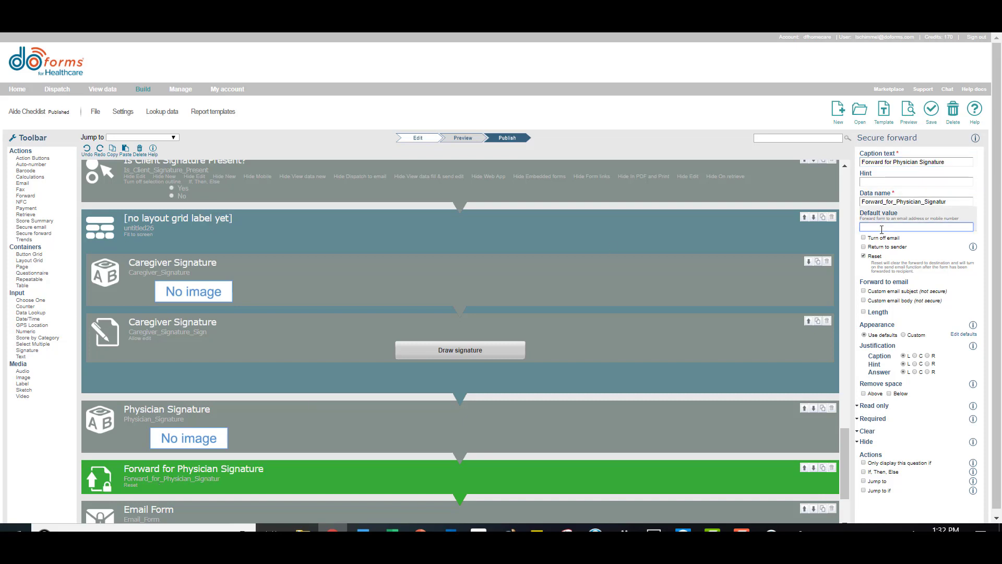
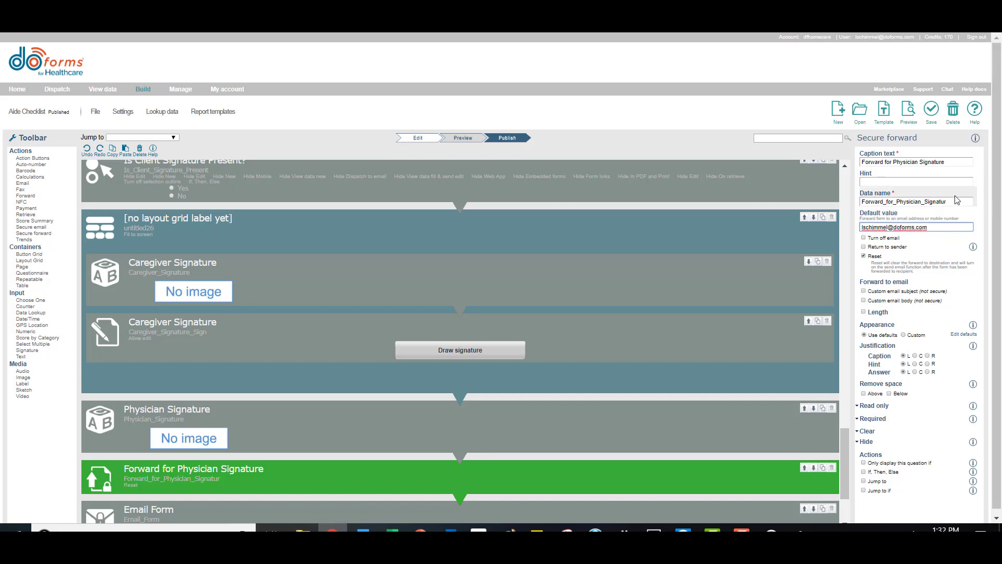
{"action": "left_click_drag", "start_coordinate": [957, 201], "coordinate": [923, 201]}
{"action": "type", "text": "1"}
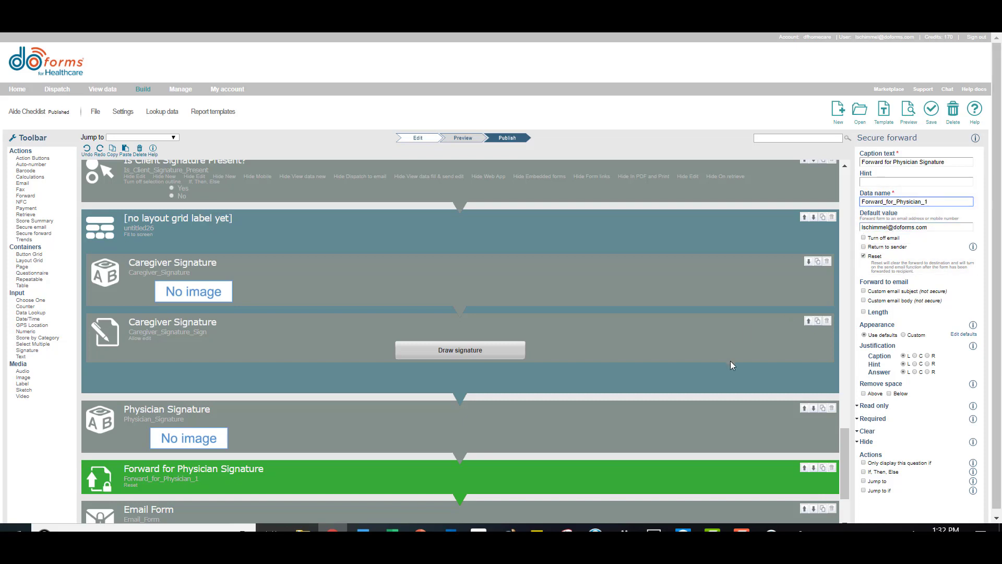
Duplicate the forward step as Forward_for_Physician_2 with a different default recipient e-mail
{"action": "left_click", "coordinate": [822, 468]}
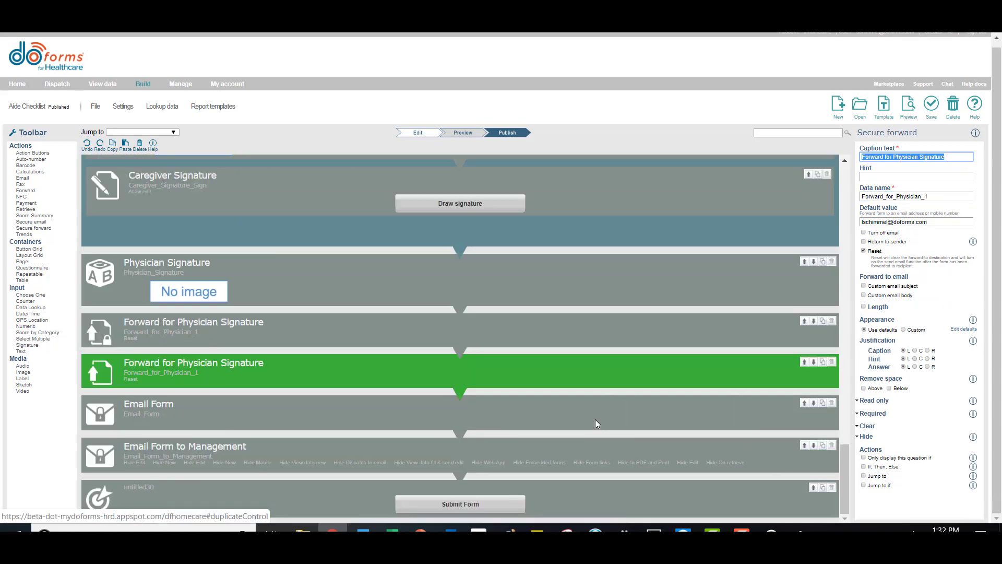
{"action": "left_click", "coordinate": [936, 196]}
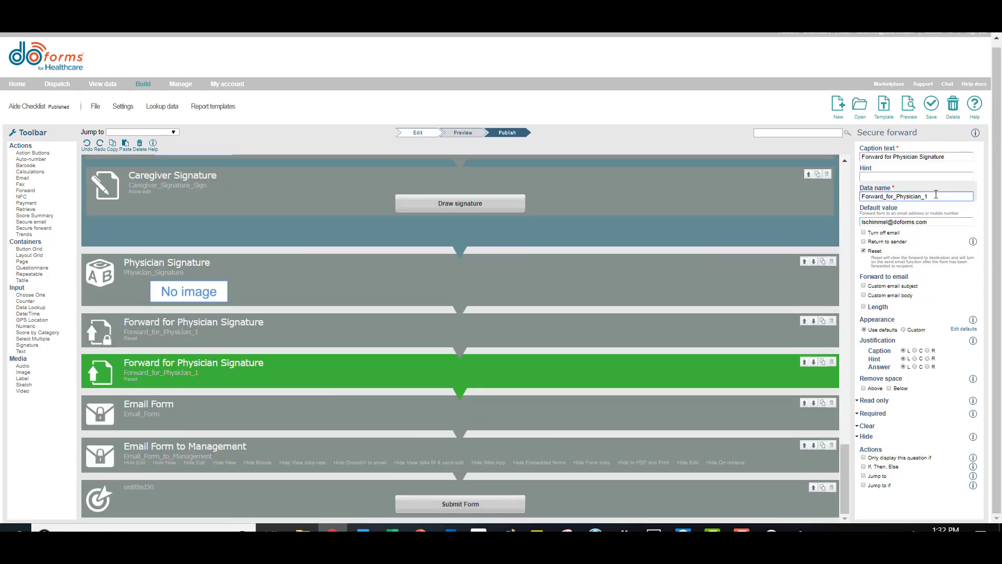
{"action": "triple_click", "coordinate": [936, 223]}
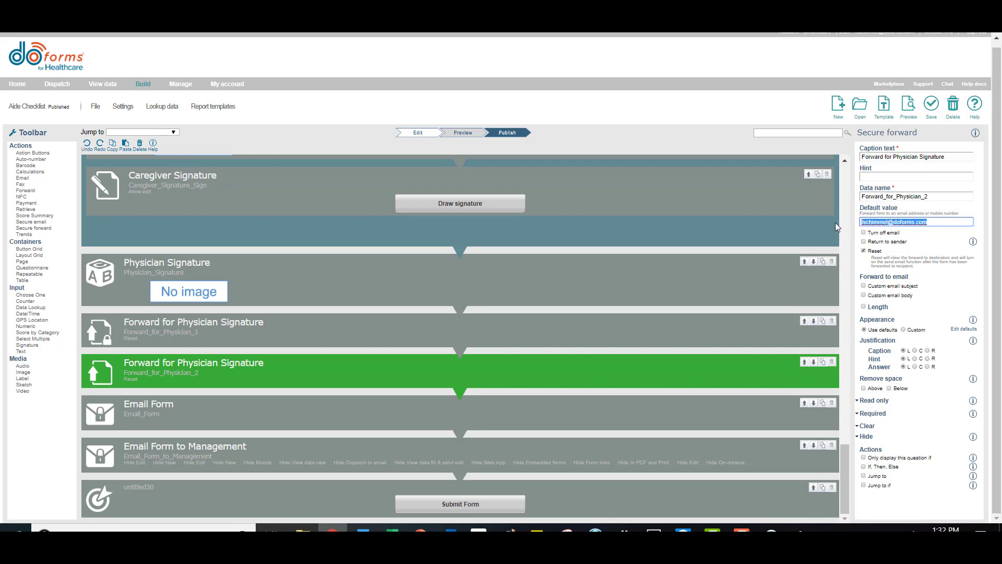
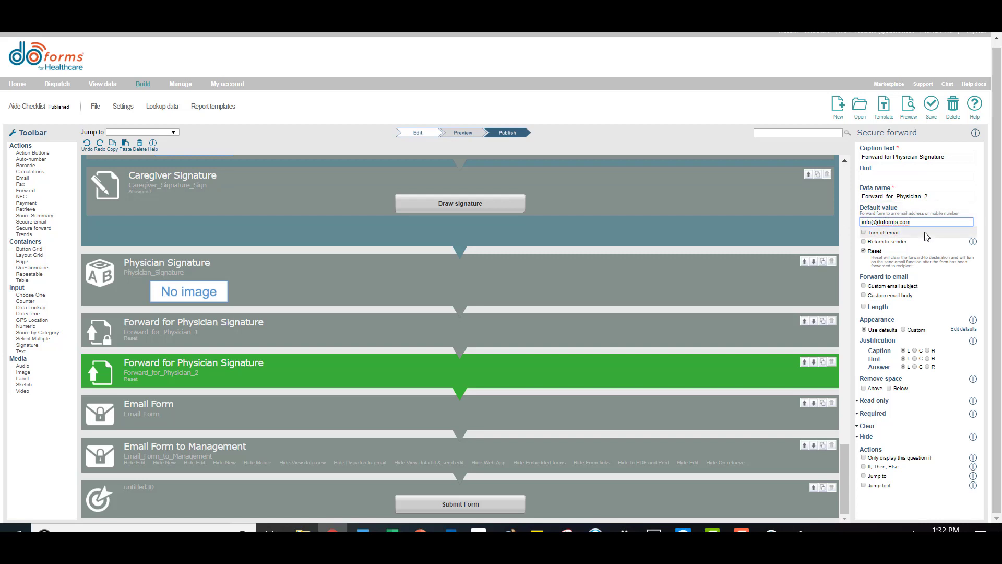
Hide both forward steps in every view using Hide > Select all
{"action": "left_click", "coordinate": [705, 331]}
{"action": "left_click", "coordinate": [869, 441]}
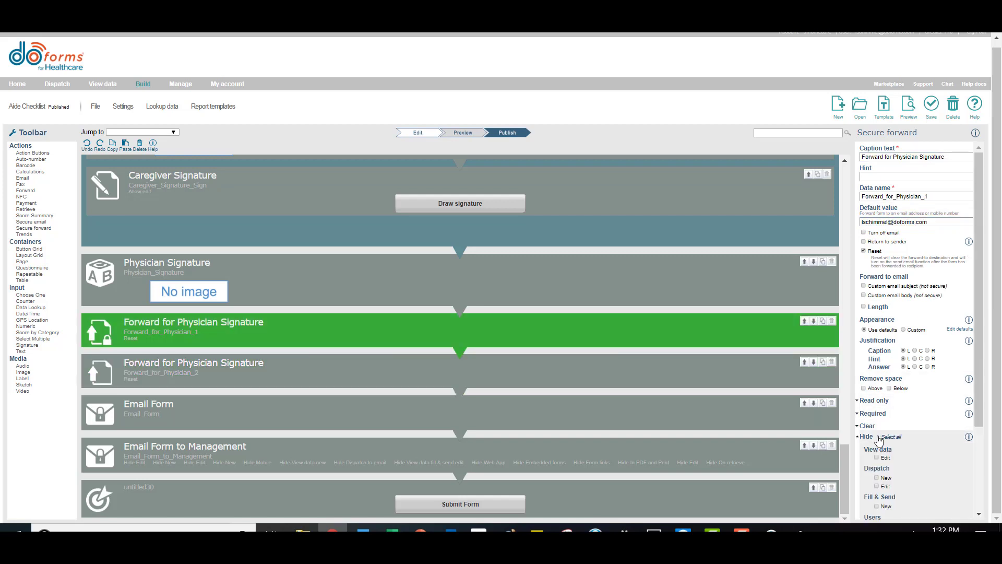
{"action": "left_click", "coordinate": [746, 377]}
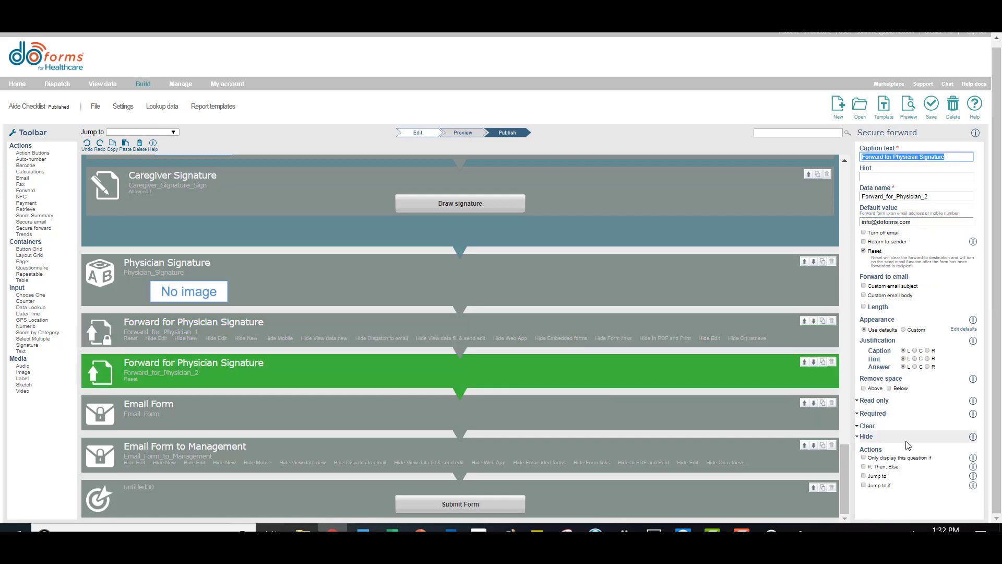
{"action": "left_click", "coordinate": [893, 437]}
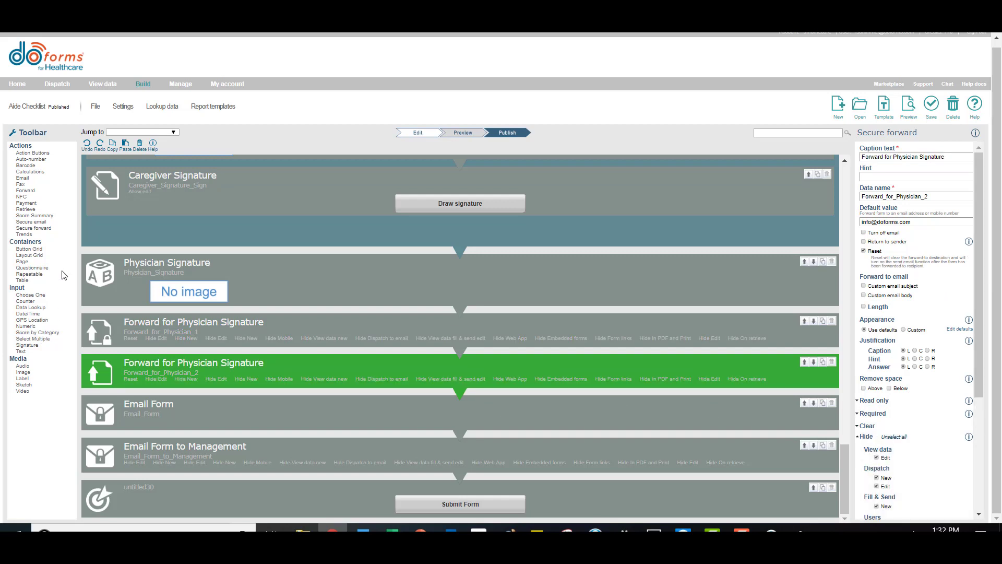
Add a 'Where to forward this form?' Choose One question with answers Physician 1 and Physician 2
{"action": "left_click_drag", "start_coordinate": [102, 312], "coordinate": [115, 315]}
{"action": "type", "text": "W"}
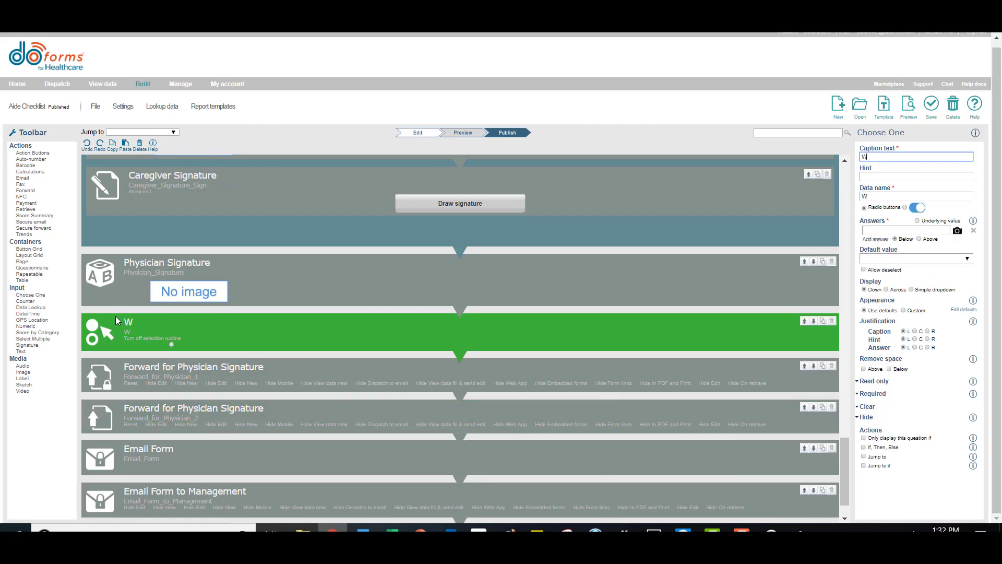
{"action": "type", "text": "here to forward this form?"}
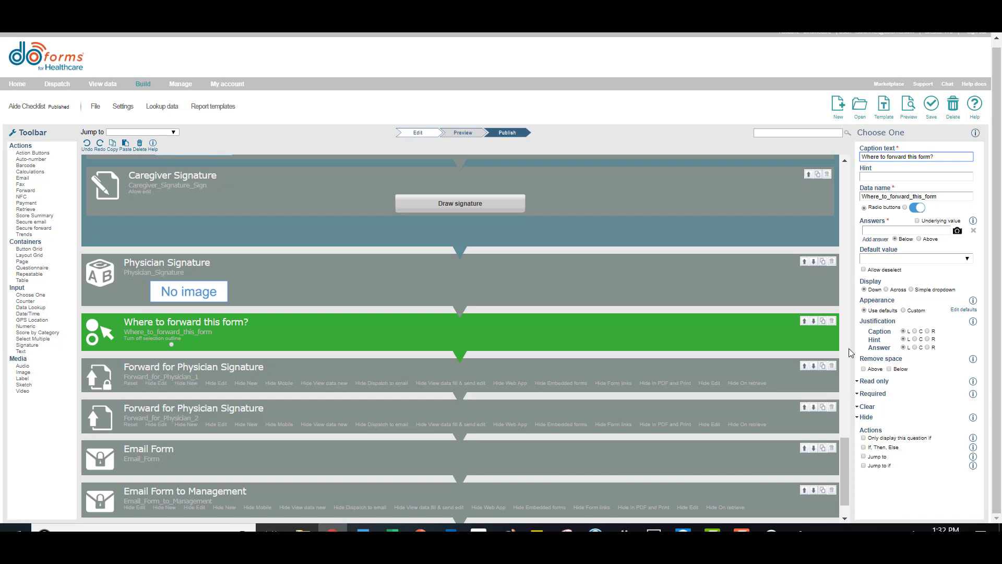
{"action": "left_click", "coordinate": [872, 230]}
{"action": "type", "text": "Physician 1"}
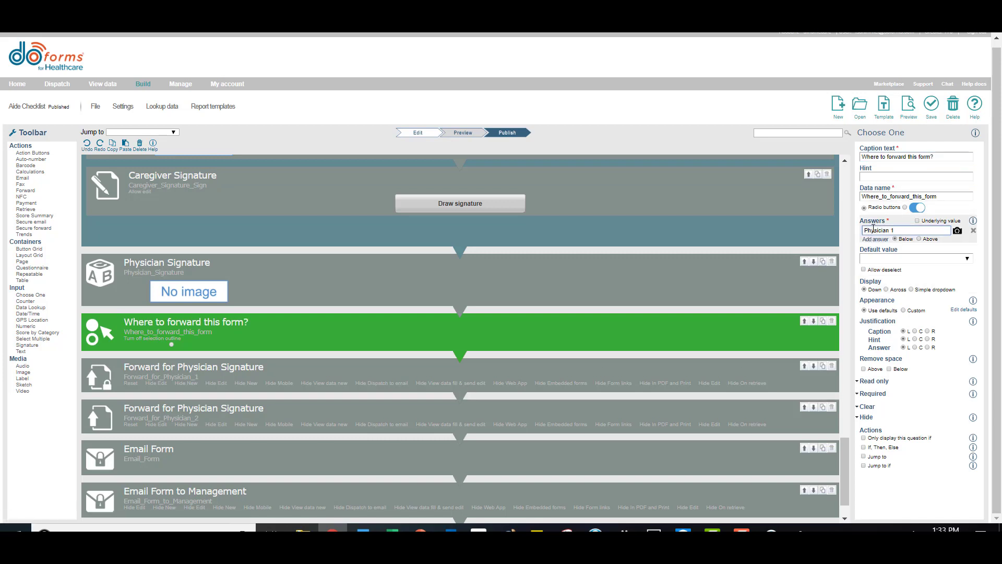
{"action": "left_click", "coordinate": [875, 239]}
{"action": "type", "text": "P"}
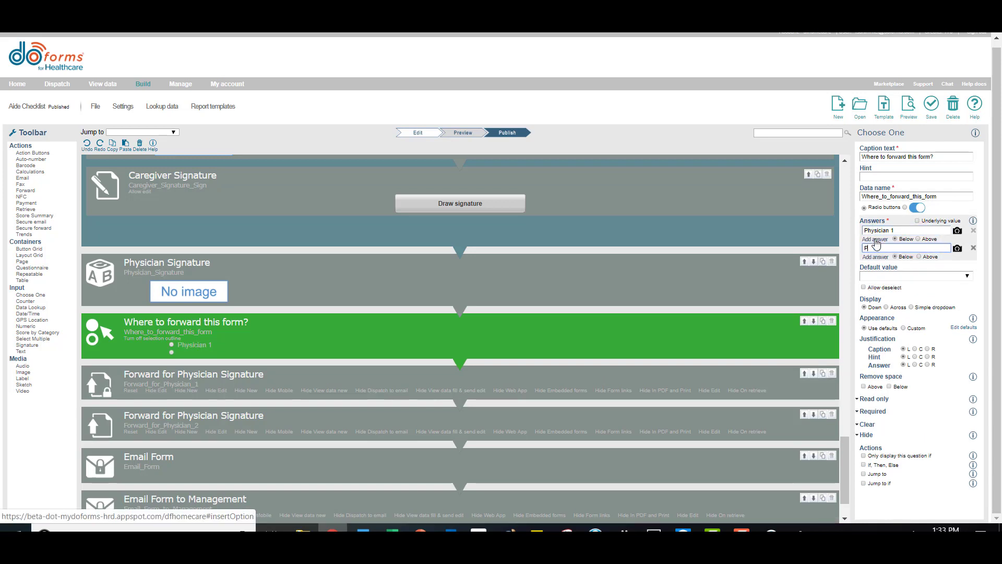
{"action": "type", "text": "hysician 2"}
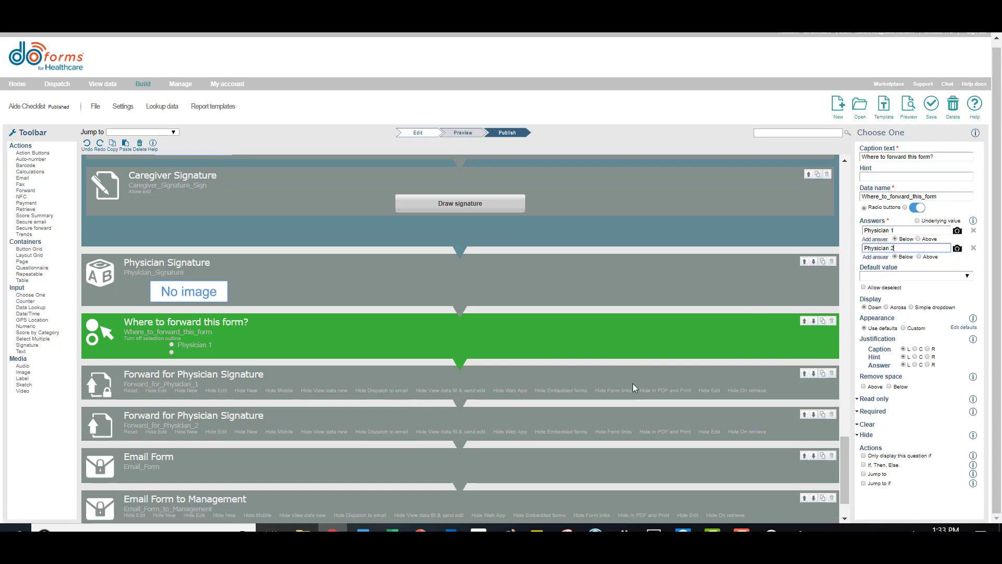
{"action": "left_click", "coordinate": [633, 383]}
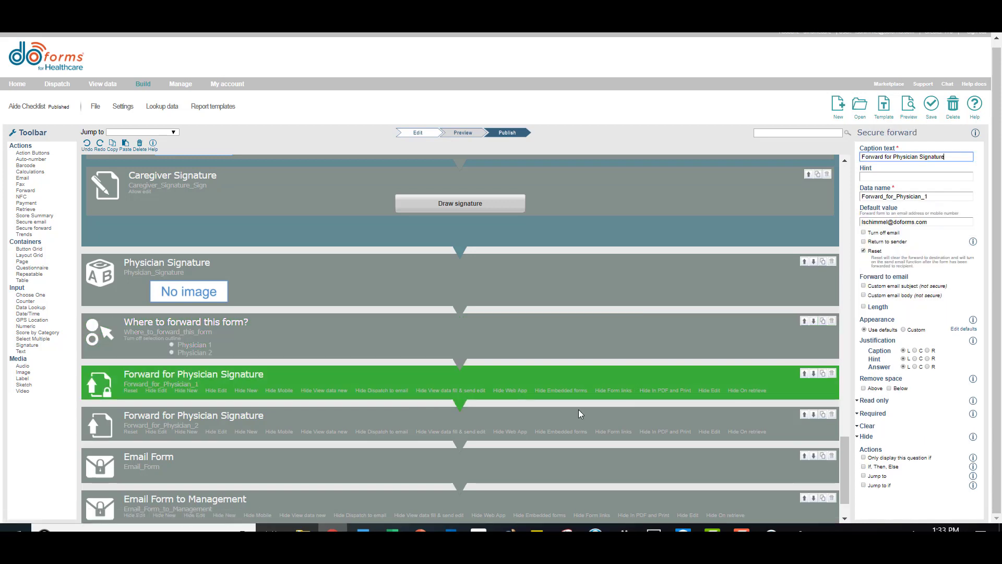
Show the first forward step only when Where_to_forward_this_form equals Physician 1
{"action": "left_click", "coordinate": [864, 458]}
{"action": "left_click", "coordinate": [882, 427]}
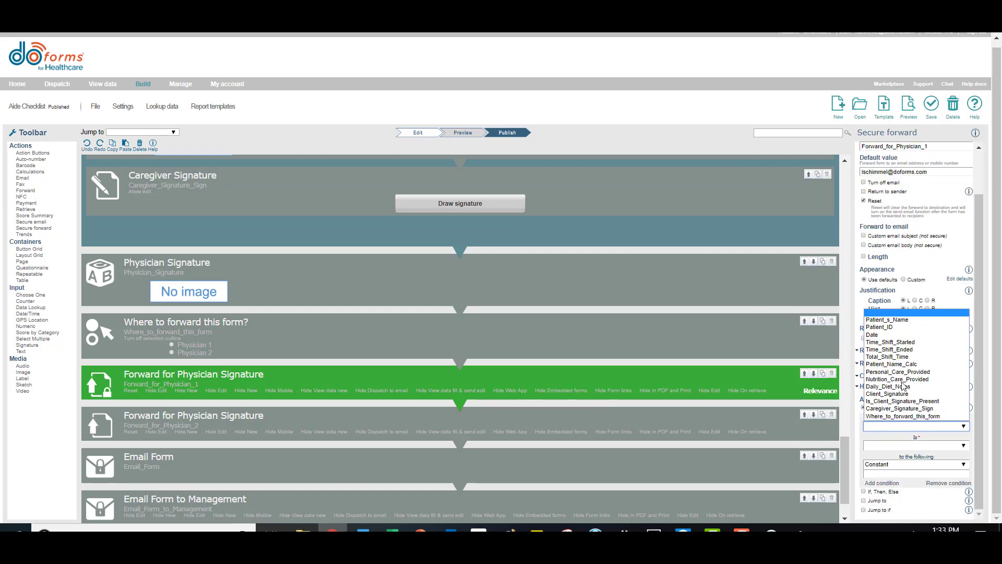
{"action": "left_click", "coordinate": [921, 417]}
{"action": "left_click", "coordinate": [898, 444]}
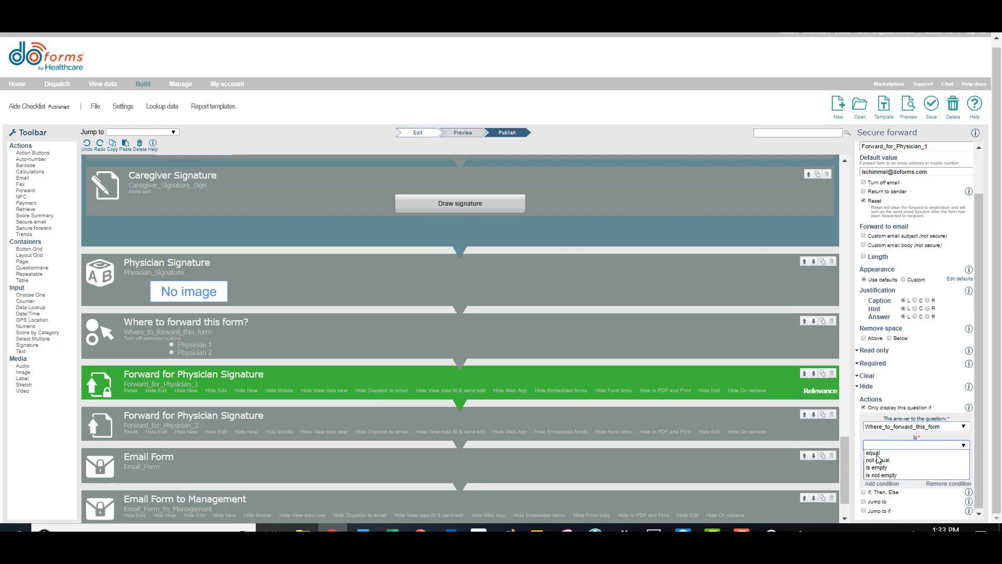
{"action": "left_click", "coordinate": [874, 453]}
{"action": "left_click", "coordinate": [899, 475]}
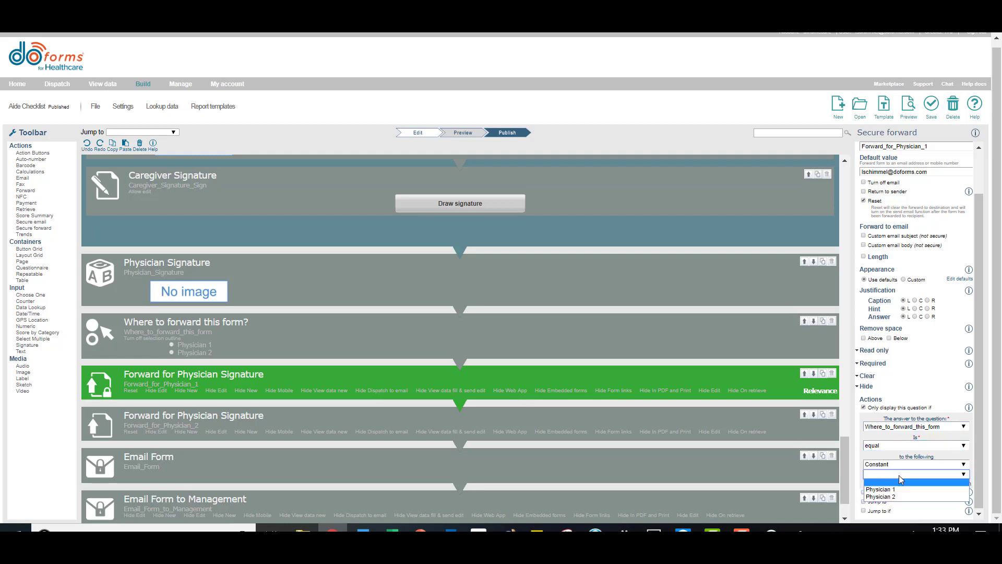
{"action": "left_click", "coordinate": [899, 490]}
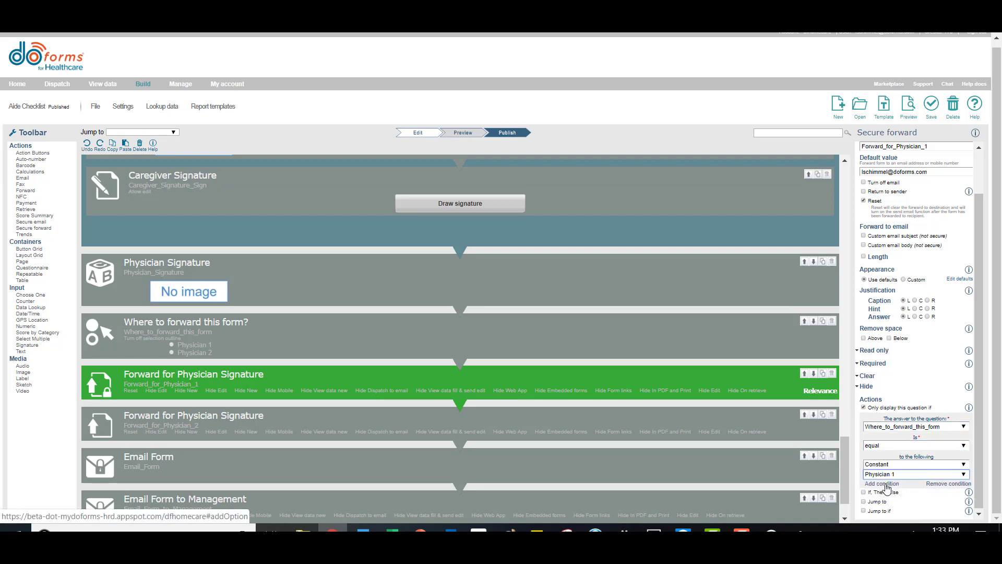
{"action": "left_click", "coordinate": [886, 485]}
{"action": "left_click", "coordinate": [941, 485]}
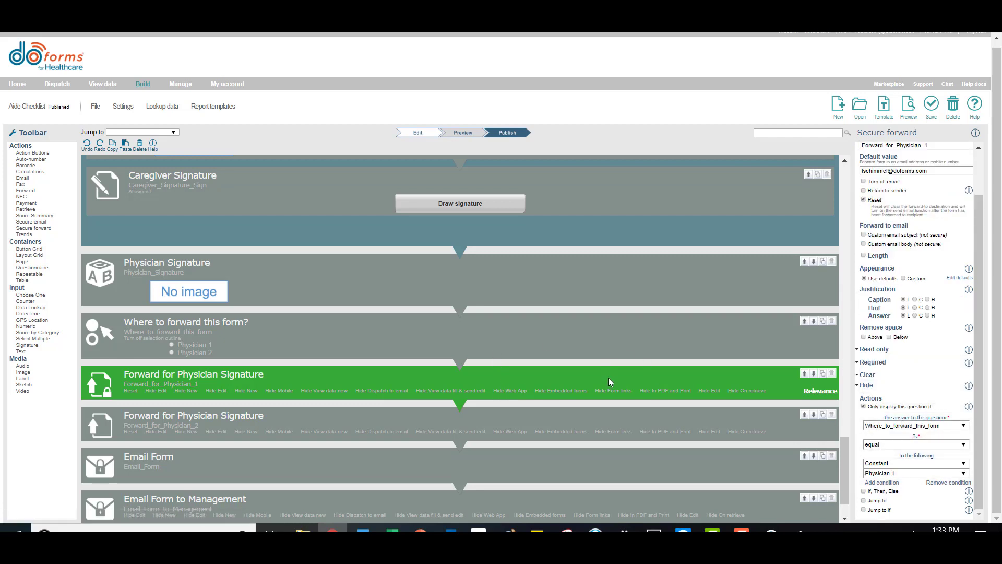
Show the second forward step only when Where_to_forward_this_form equals Physician 2
{"action": "left_click", "coordinate": [438, 428]}
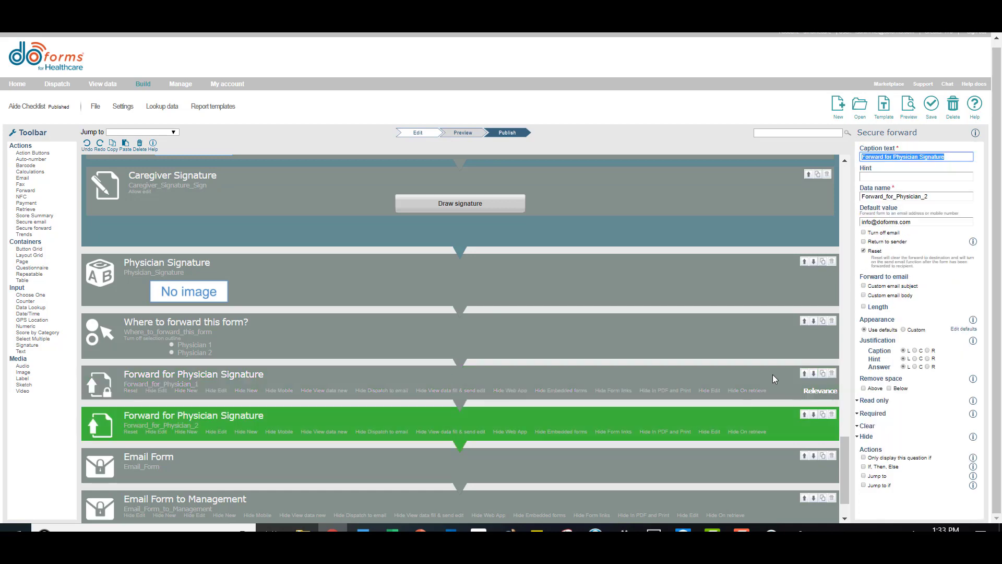
{"action": "left_click", "coordinate": [864, 457]}
{"action": "left_click", "coordinate": [887, 426]}
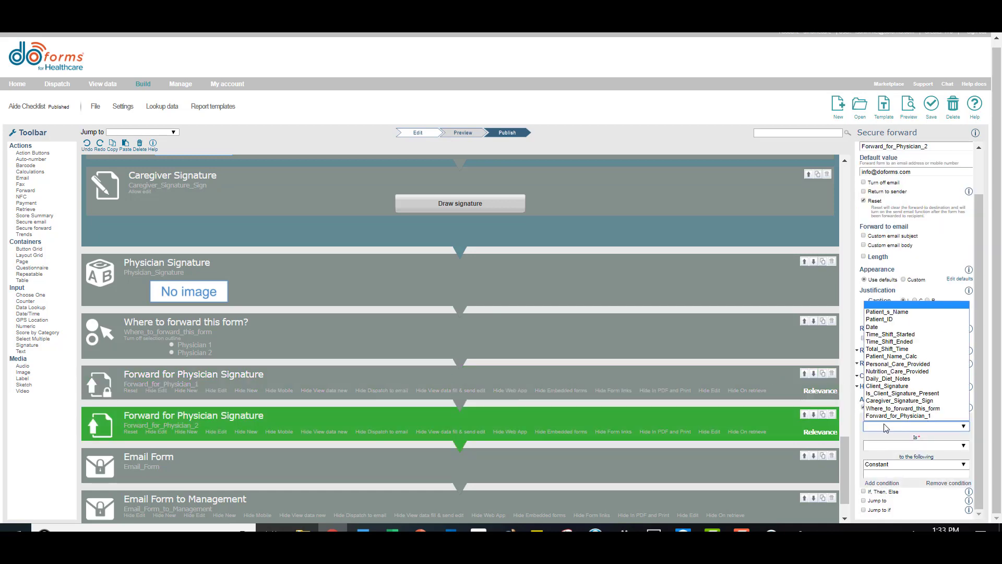
{"action": "left_click", "coordinate": [887, 408]}
{"action": "left_click", "coordinate": [887, 445]}
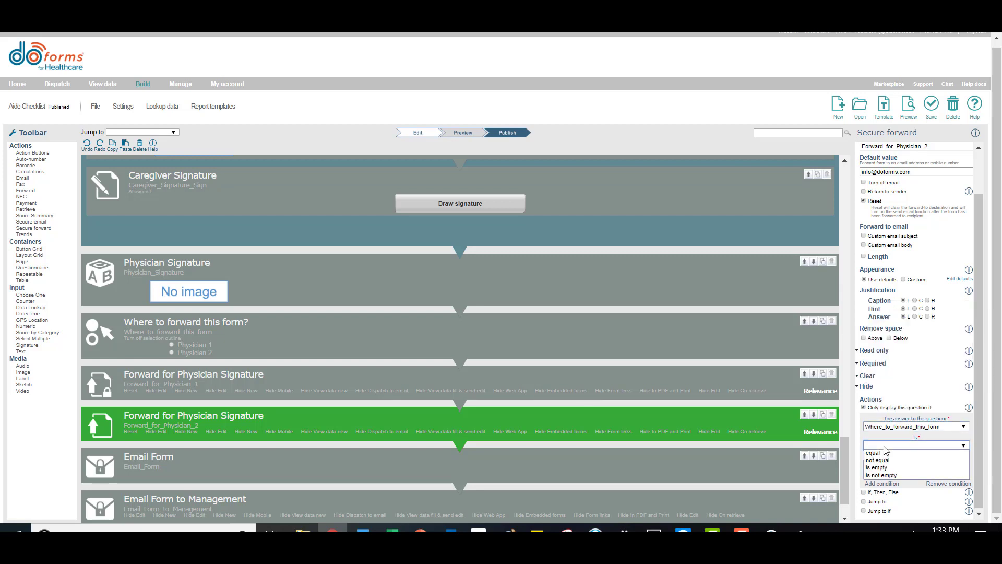
{"action": "left_click", "coordinate": [884, 453]}
{"action": "left_click", "coordinate": [898, 474]}
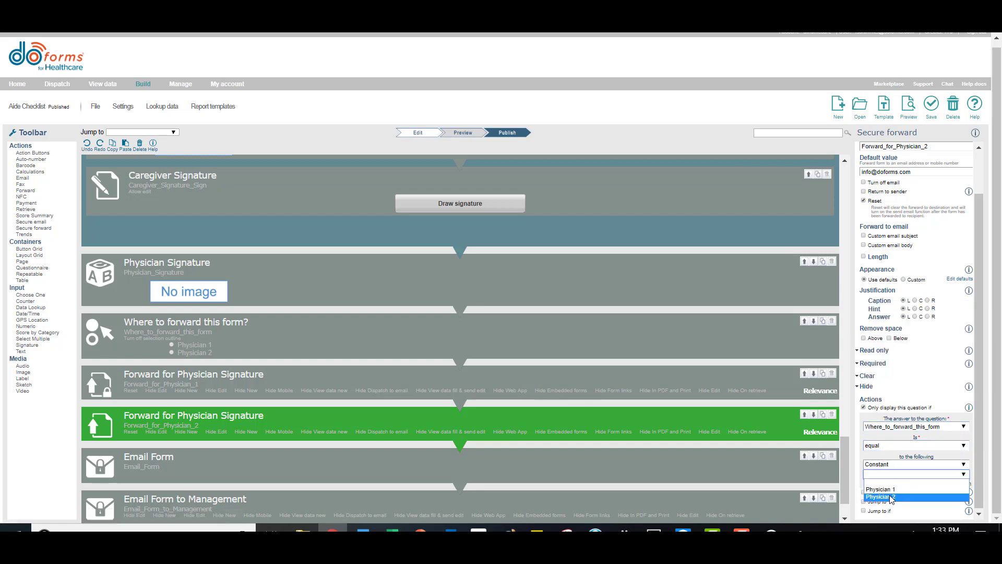
{"action": "left_click", "coordinate": [892, 498]}
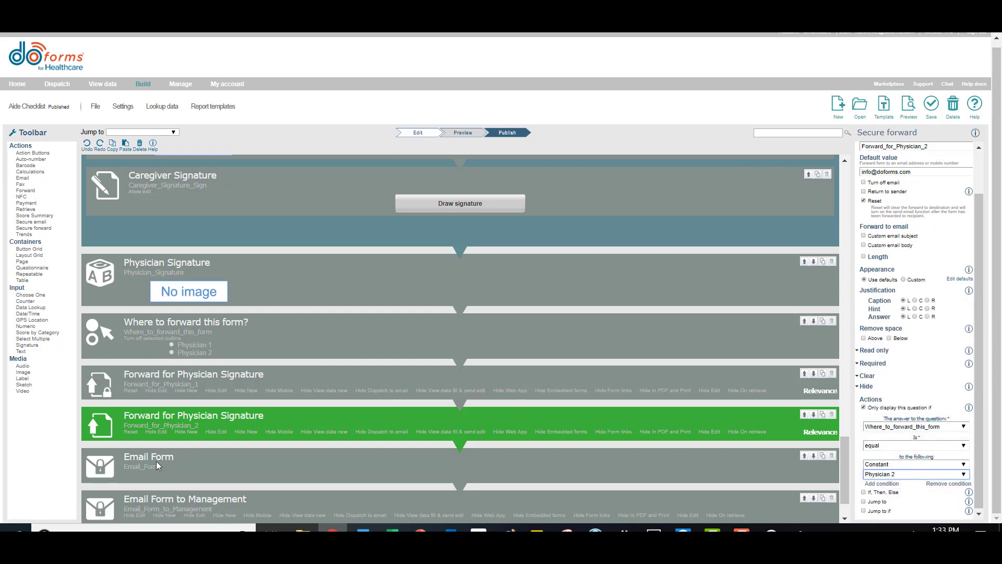
{"action": "left_click", "coordinate": [183, 343]}
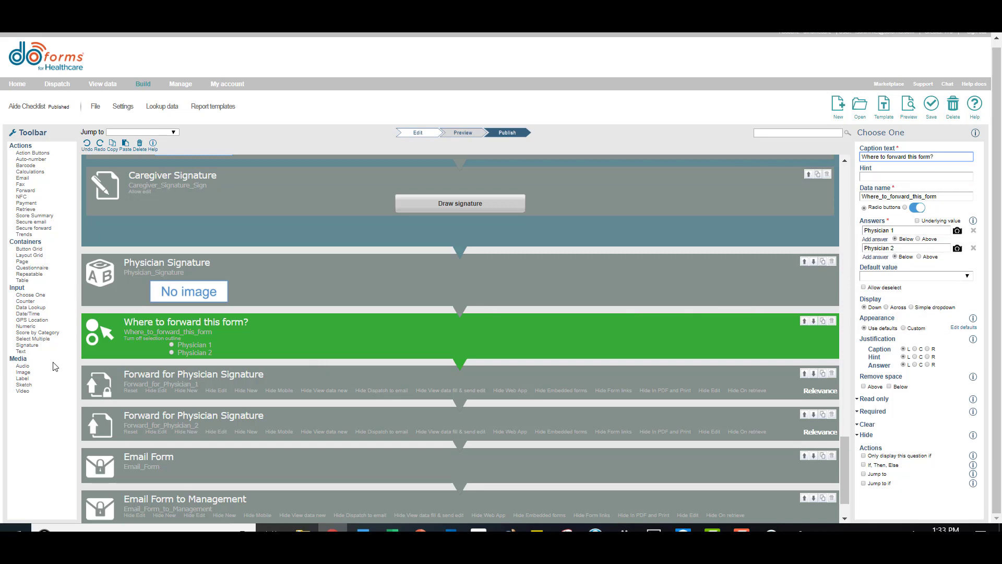
Add a signature field captioned 'Physician Signature' with hint '(Please Sign Below)'
{"action": "left_click_drag", "start_coordinate": [33, 348], "coordinate": [123, 371]}
{"action": "type", "text": "P"}
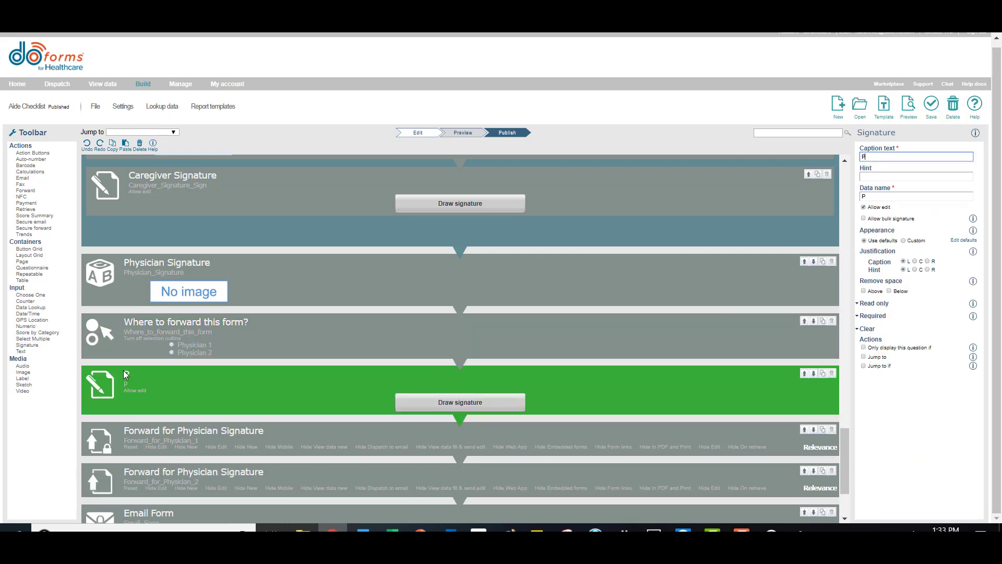
{"action": "type", "text": "hysician Signature"}
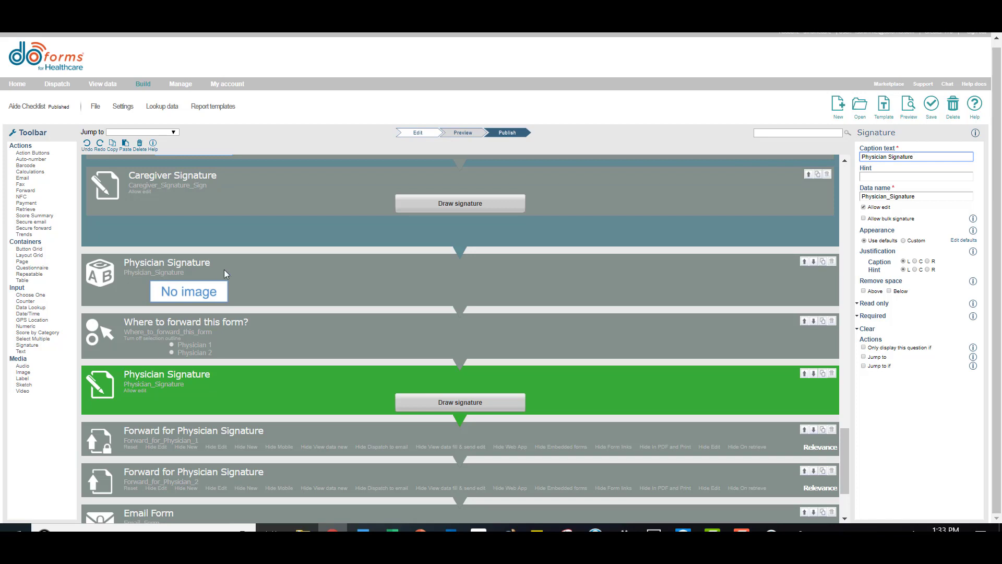
{"action": "left_click", "coordinate": [874, 175]}
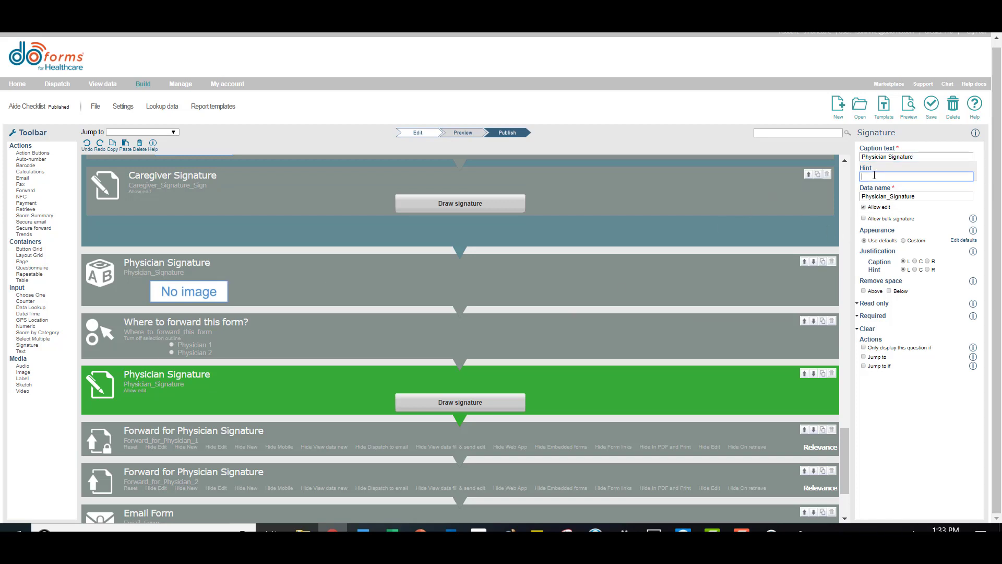
{"action": "type", "text": "(Plesae sig"}
{"action": "key", "text": "BackSpace"}
{"action": "key", "text": "BackSpace"}
{"action": "key", "text": "BackSpace"}
{"action": "key", "text": "BackSpace"}
{"action": "key", "text": "BackSpace"}
{"action": "type", "text": "ase Sign Below"}
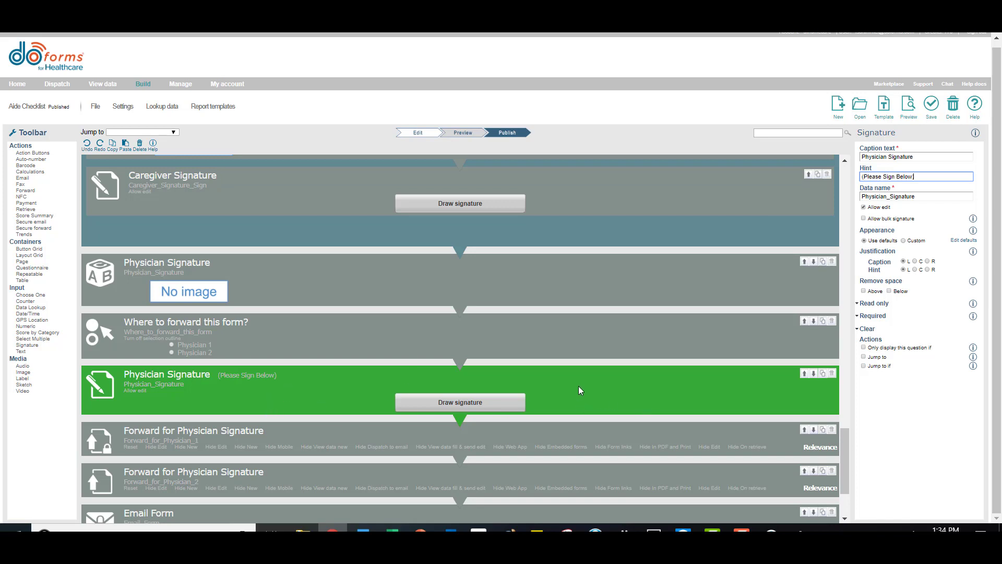
{"action": "left_click", "coordinate": [875, 317]}
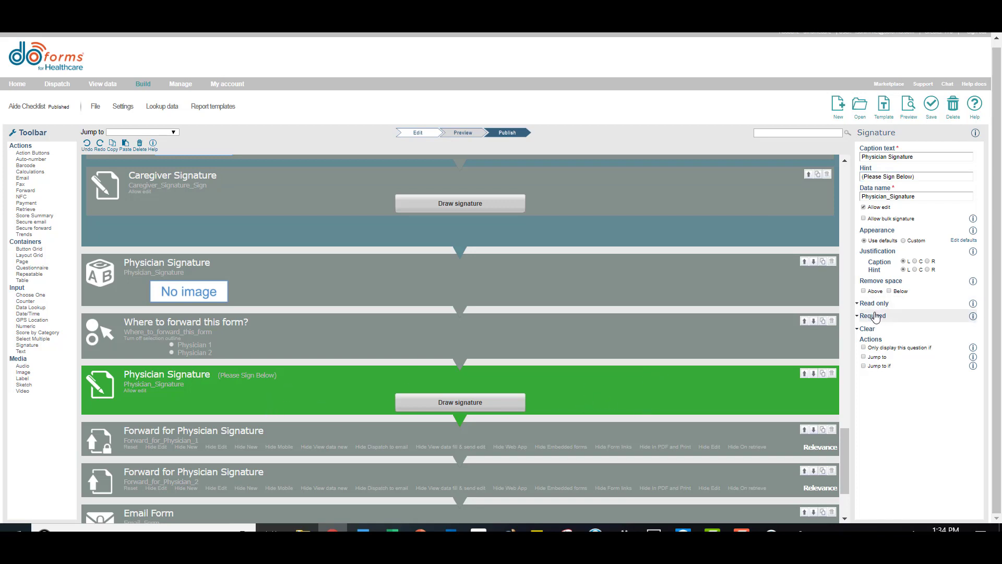
Require the signature for forward recipient edits and make it read-only on Mobile and Web App
{"action": "left_click", "coordinate": [878, 435]}
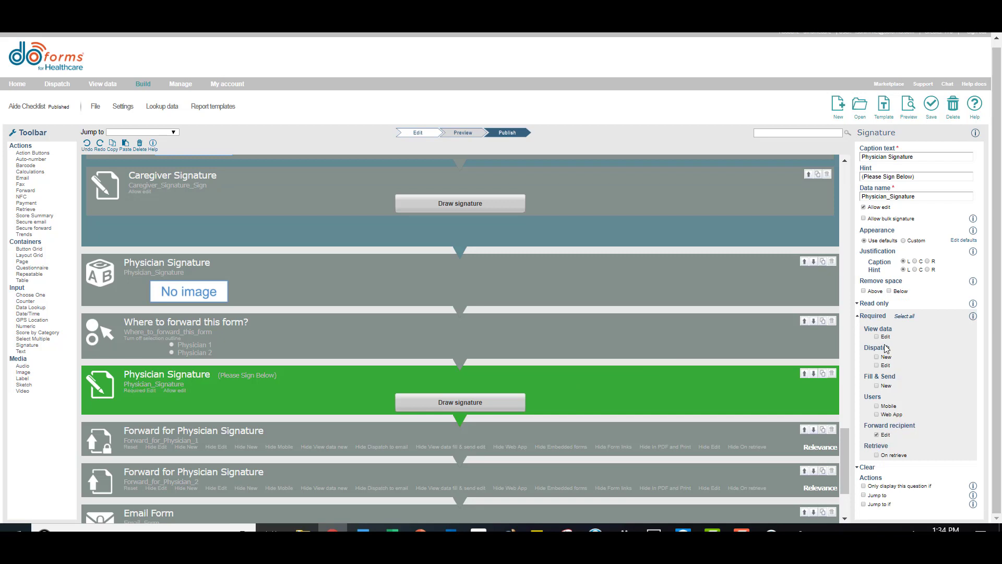
{"action": "left_click", "coordinate": [878, 307]}
{"action": "left_click", "coordinate": [877, 393]}
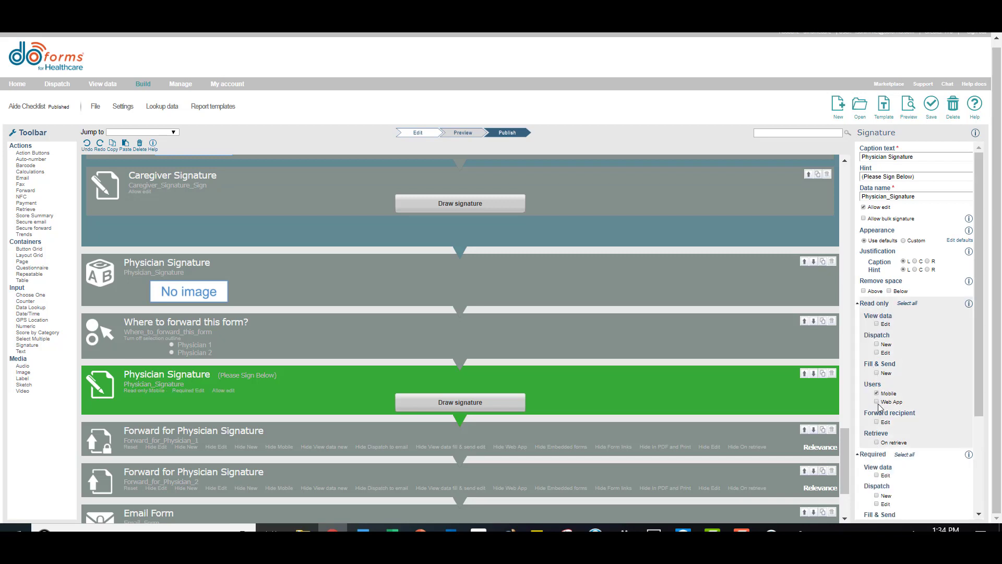
{"action": "left_click", "coordinate": [878, 402]}
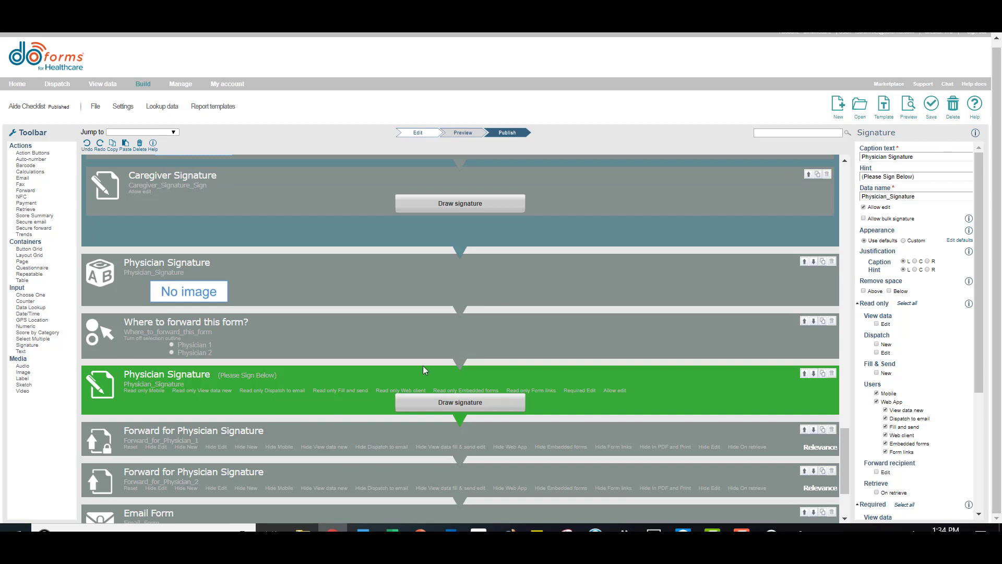
{"action": "left_click", "coordinate": [221, 336]}
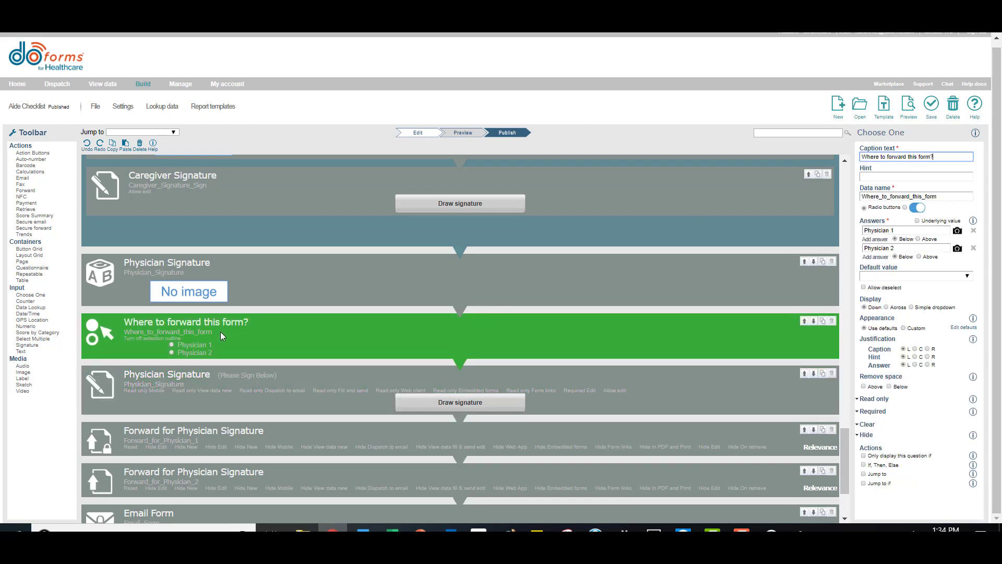
{"action": "left_click", "coordinate": [198, 393]}
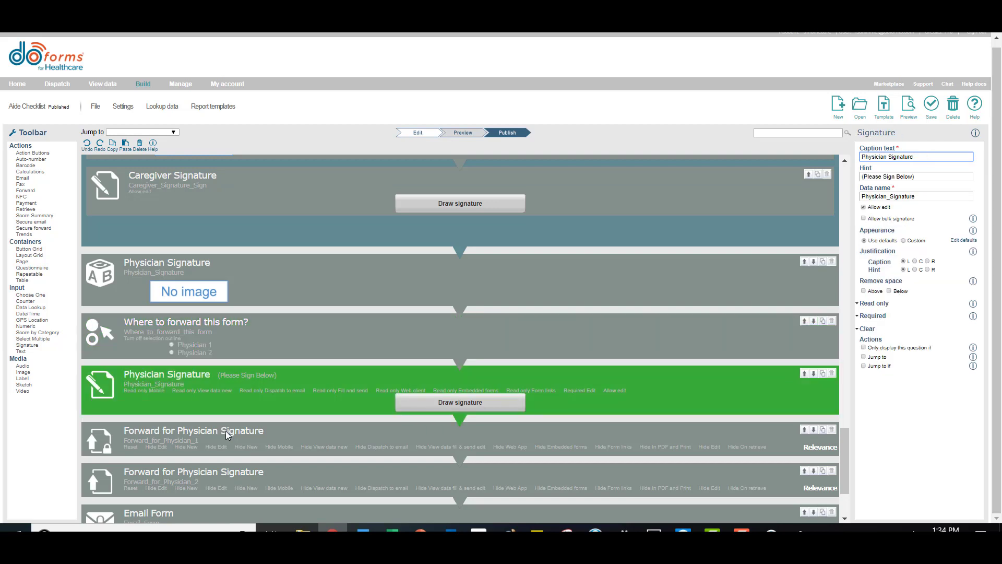
{"action": "scroll", "coordinate": [226, 431], "scroll_direction": "down", "scroll_amount": 1}
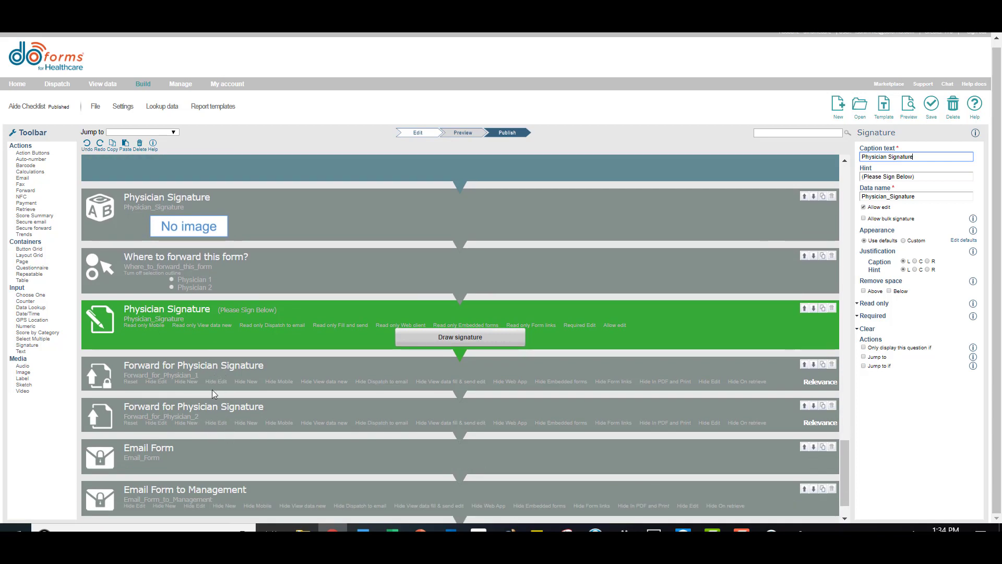
Review the first forward action, then try saving and dismiss the form errors message
{"action": "left_click", "coordinate": [193, 368]}
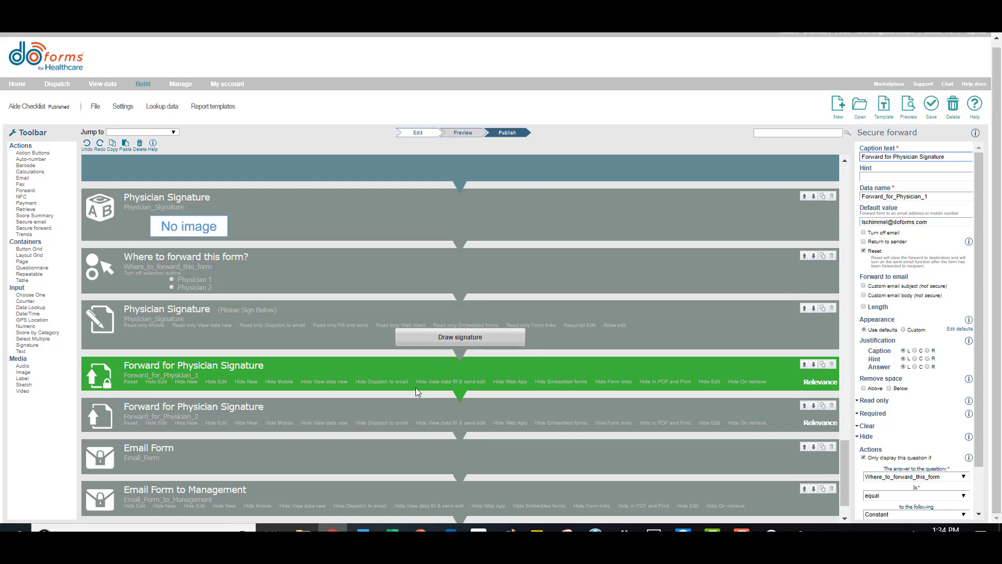
{"action": "scroll", "coordinate": [417, 394], "scroll_direction": "down", "scroll_amount": 1}
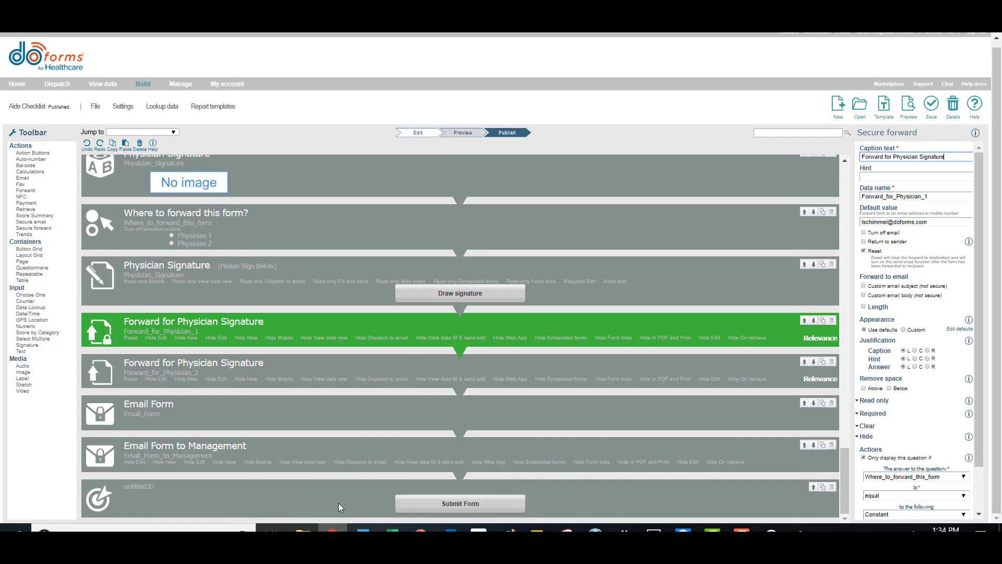
{"action": "left_click", "coordinate": [932, 104]}
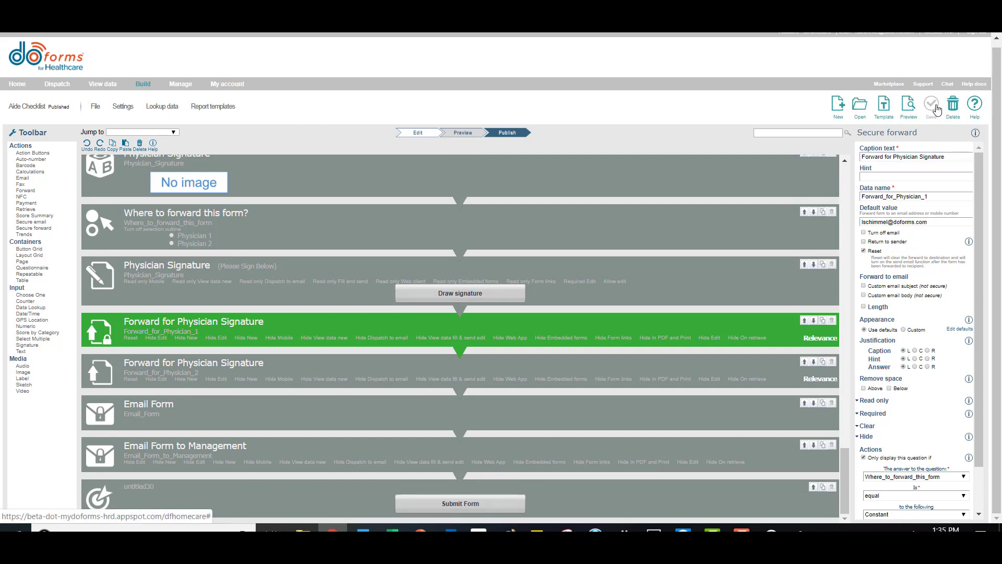
{"action": "left_click", "coordinate": [498, 264]}
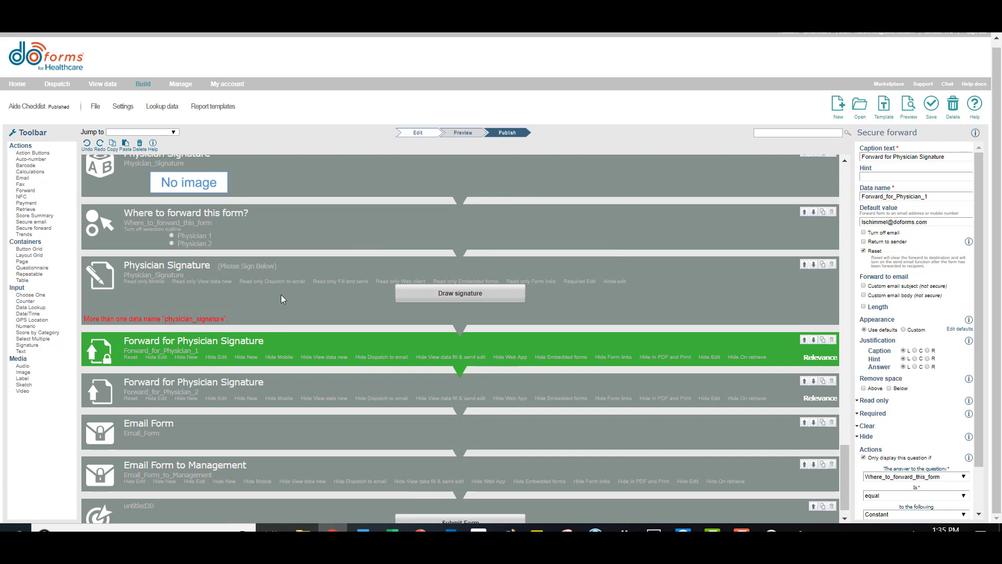
Append _2 to the signature field's data name, save, and confirm the Aide Checklist overwrite
{"action": "left_click", "coordinate": [281, 294]}
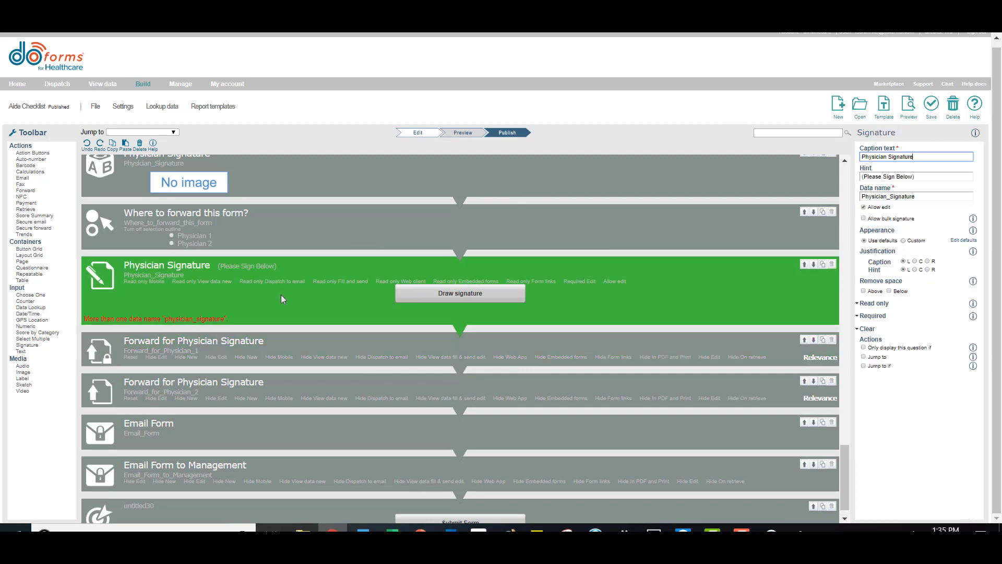
{"action": "left_click", "coordinate": [922, 195]}
{"action": "type", "text": "_2"}
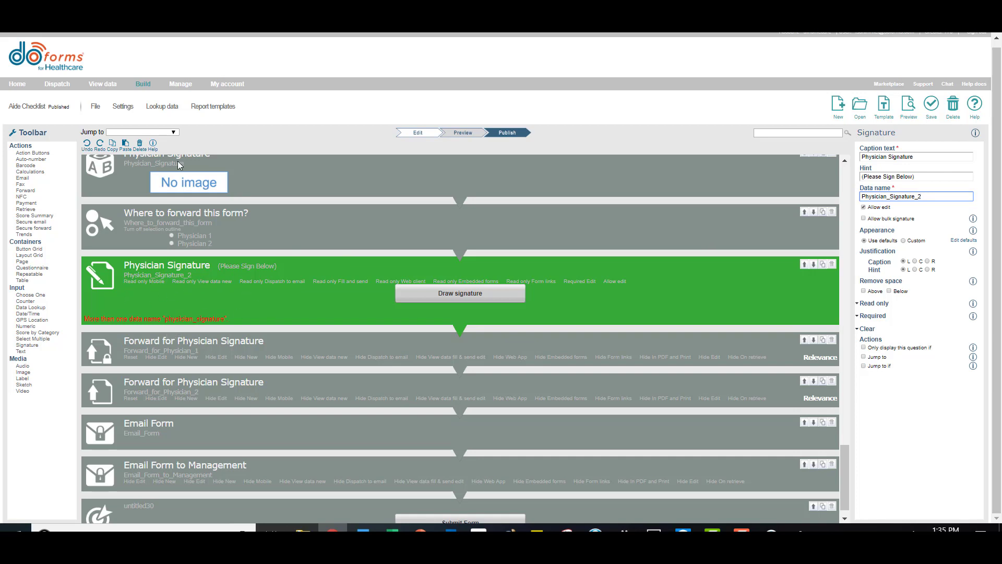
{"action": "left_click", "coordinate": [931, 104]}
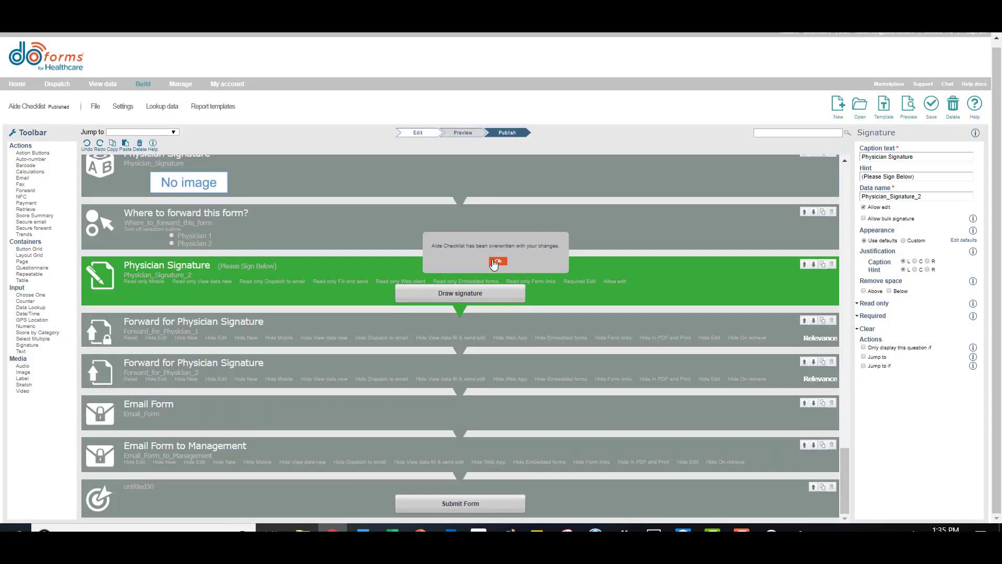
{"action": "left_click", "coordinate": [496, 261]}
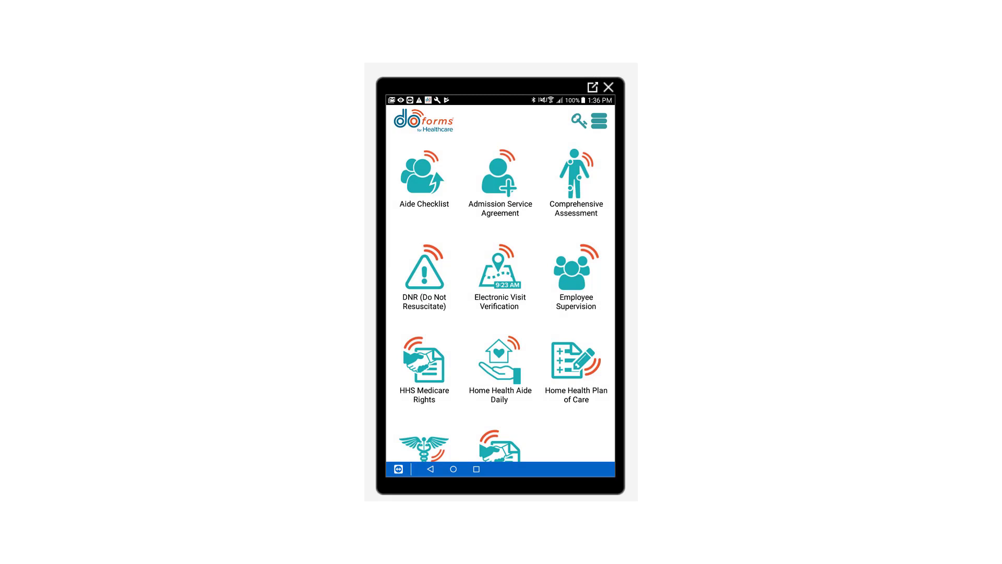
Open the Aide Checklist on the device and enter the patient's name and Patient ID
{"action": "left_click", "coordinate": [424, 180]}
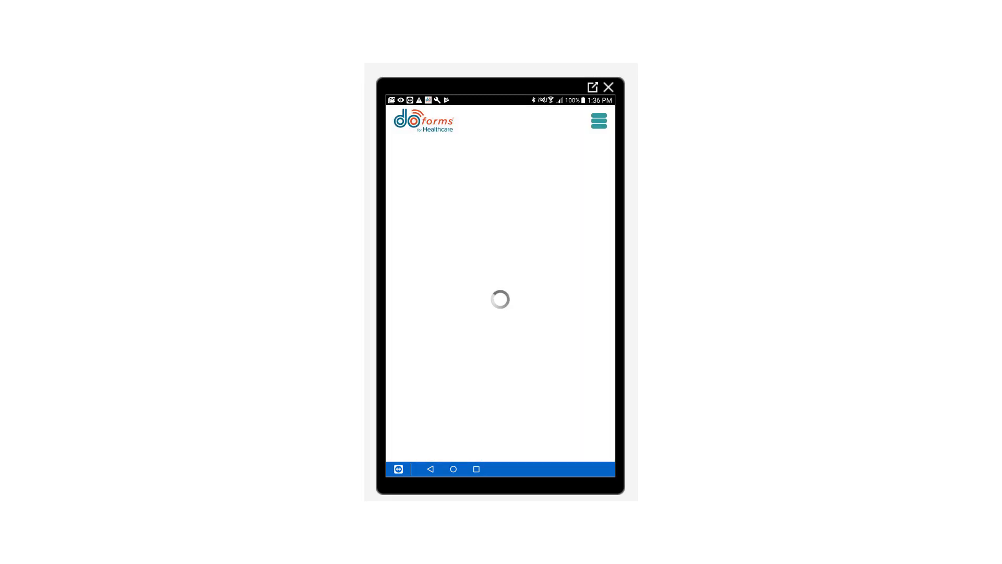
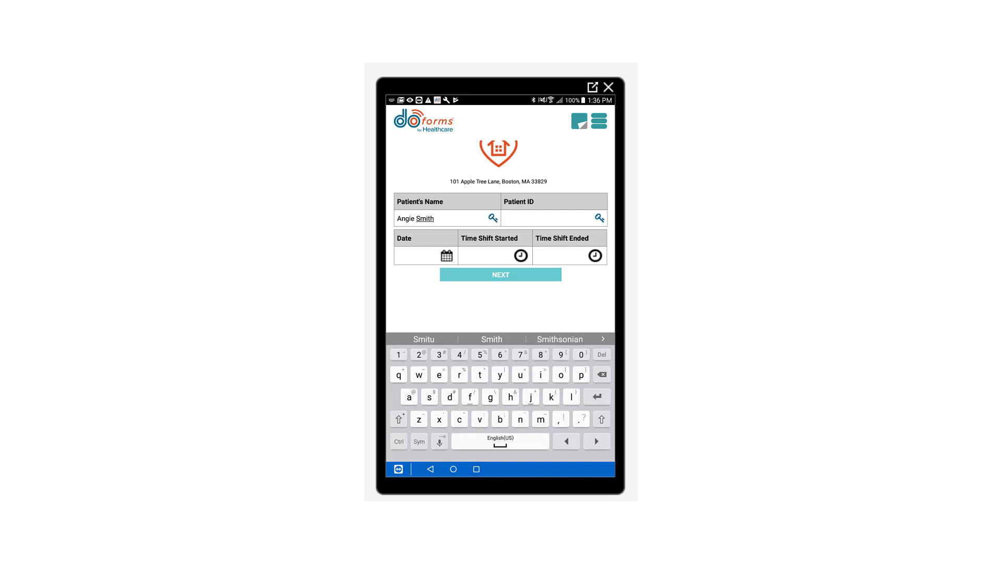
{"action": "left_click", "coordinate": [545, 218]}
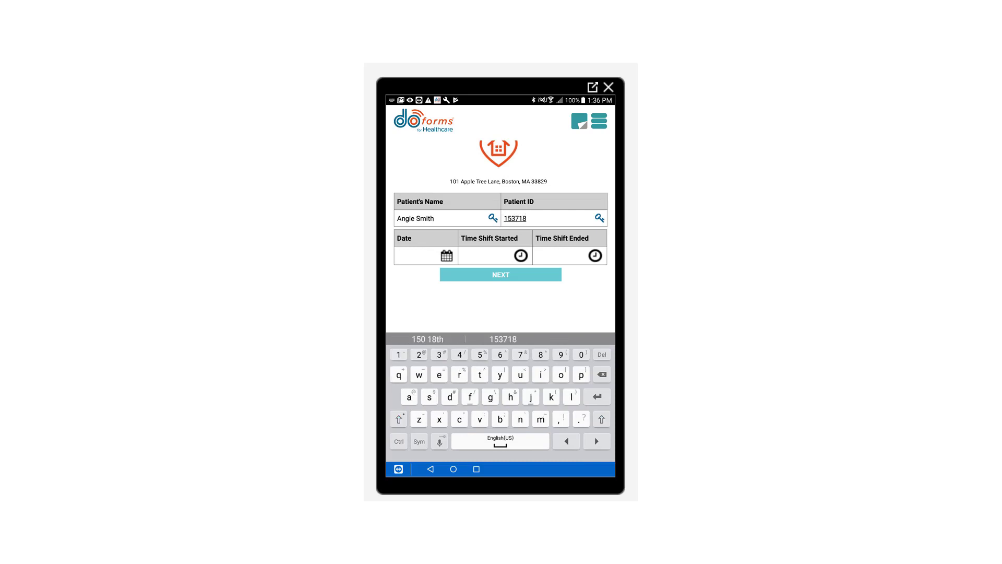
Set today's visit date and the shift times, with the shift ending at 02:36 PM
{"action": "left_click", "coordinate": [447, 255]}
{"action": "left_click", "coordinate": [521, 256]}
{"action": "left_click", "coordinate": [402, 336]}
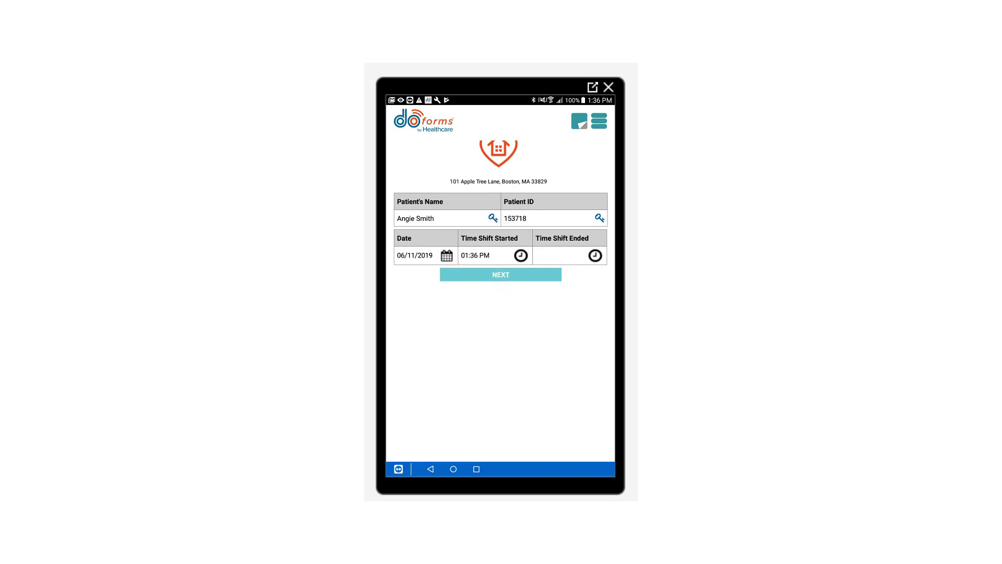
{"action": "left_click", "coordinate": [595, 255]}
{"action": "left_click", "coordinate": [402, 275]}
{"action": "left_click", "coordinate": [461, 336]}
{"action": "left_click", "coordinate": [501, 275]}
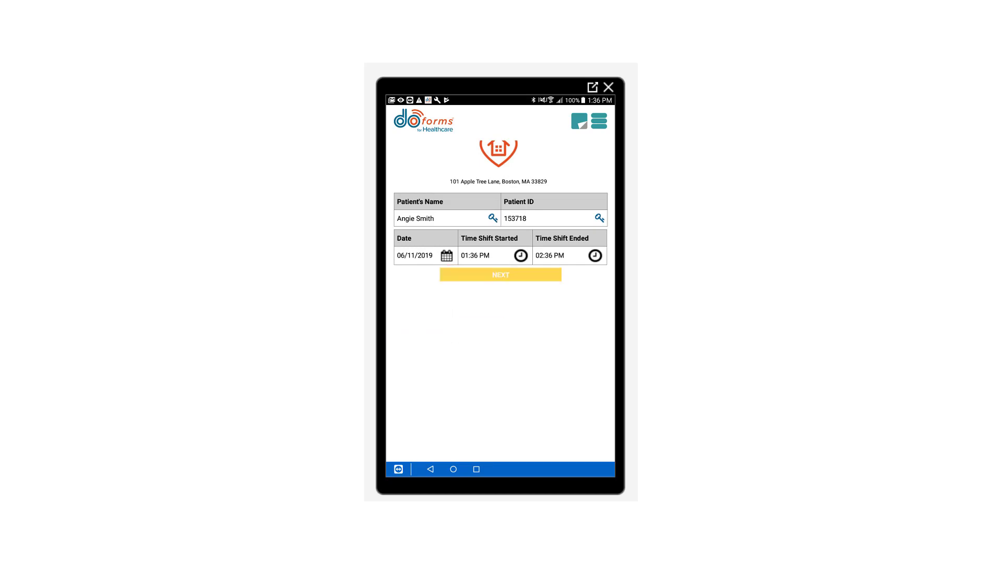
Mark Shave as provided, add the patient and caregiver signatures, and submit the checklist
{"action": "left_click", "coordinate": [401, 254]}
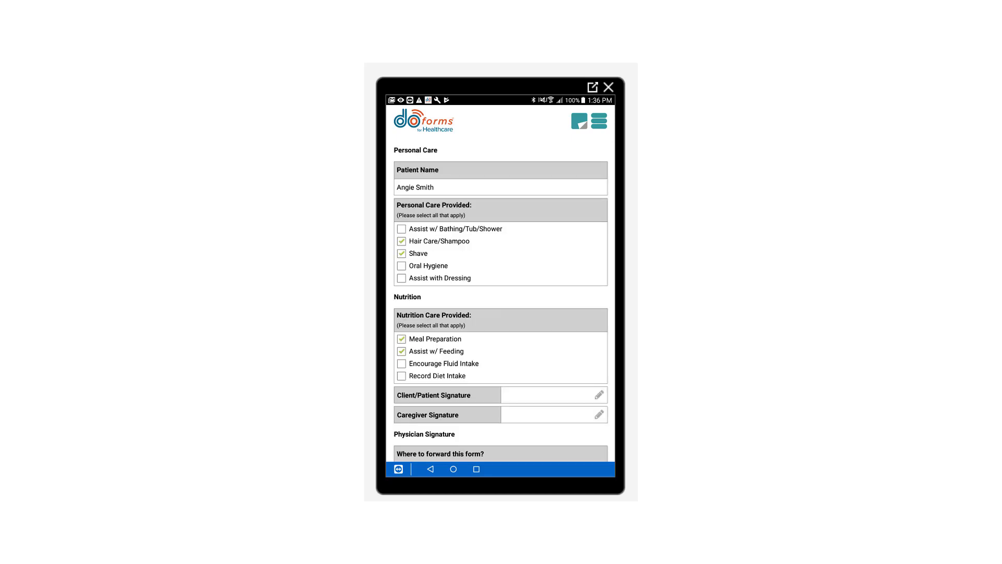
{"action": "left_click", "coordinate": [599, 394]}
{"action": "mouse_move", "coordinate": [437, 290]}
{"action": "left_mouse_down"}
{"action": "mouse_move", "coordinate": [479, 277]}
{"action": "mouse_move", "coordinate": [570, 287]}
{"action": "left_mouse_up"}
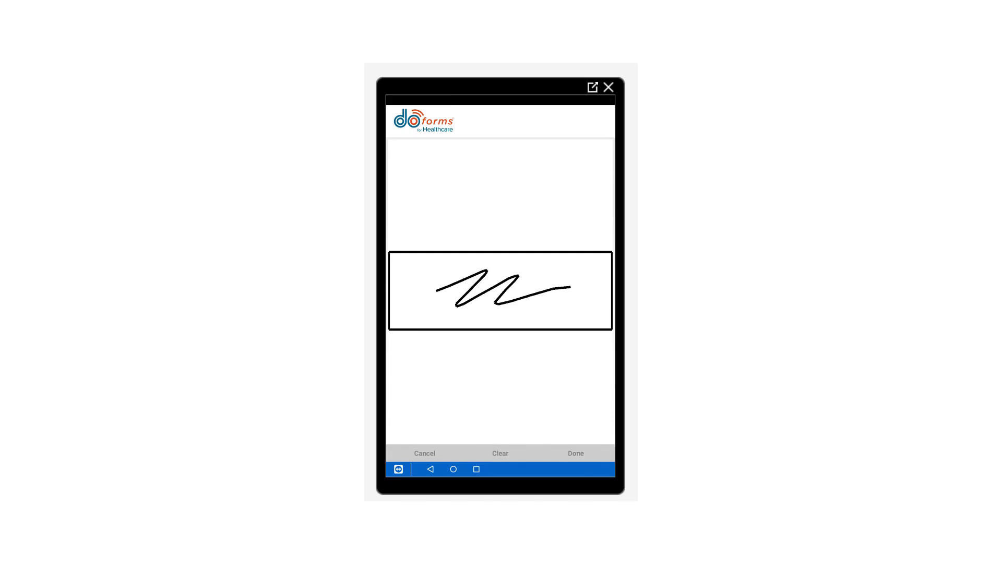
{"action": "left_click", "coordinate": [576, 452]}
{"action": "left_click", "coordinate": [599, 418]}
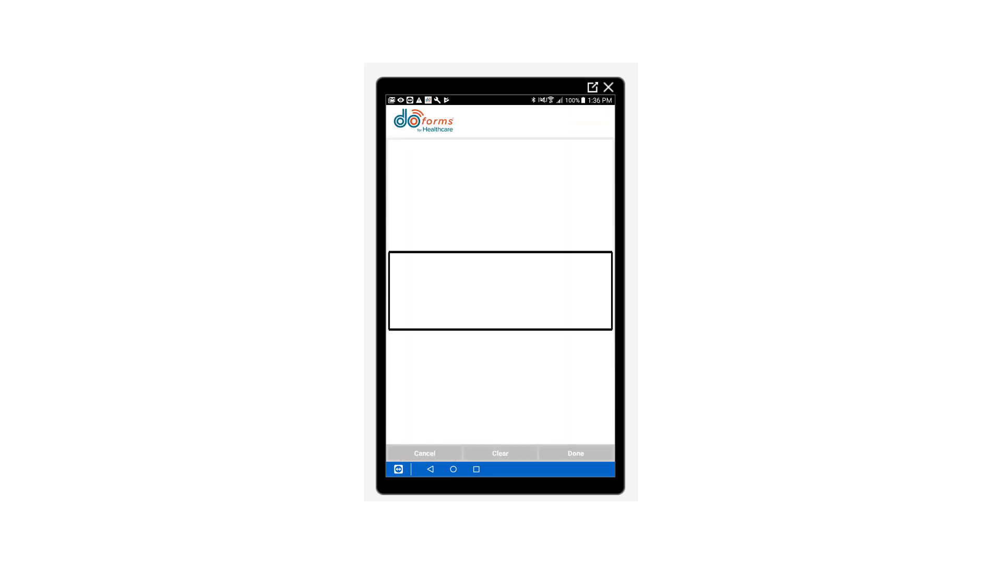
{"action": "mouse_move", "coordinate": [440, 267]}
{"action": "left_mouse_down"}
{"action": "mouse_move", "coordinate": [436, 306]}
{"action": "mouse_move", "coordinate": [538, 288]}
{"action": "mouse_move", "coordinate": [542, 315]}
{"action": "mouse_move", "coordinate": [592, 297]}
{"action": "left_mouse_up"}
{"action": "left_click", "coordinate": [576, 453]}
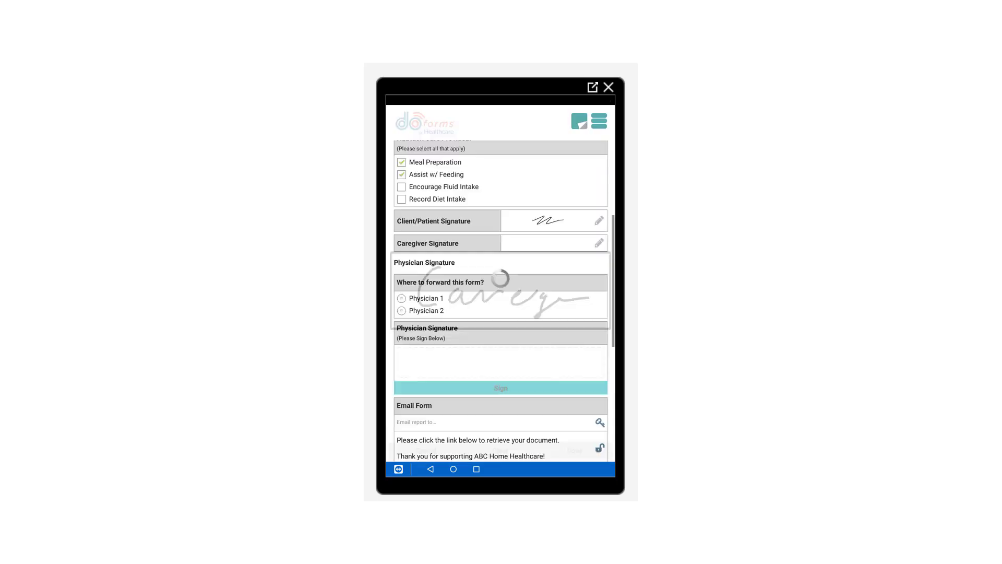
{"action": "scroll", "coordinate": [501, 300], "scroll_direction": "down", "scroll_amount": 2}
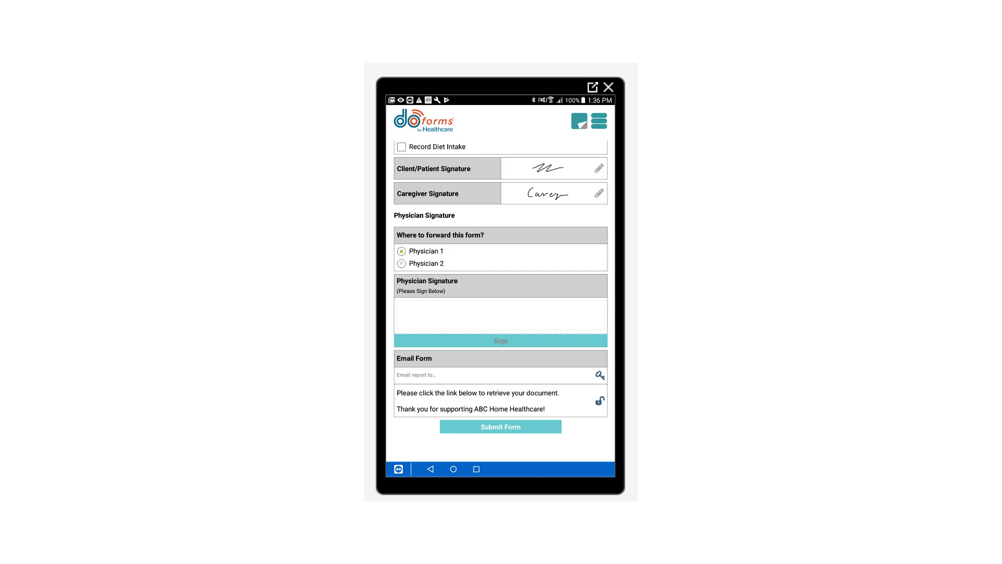
{"action": "left_click", "coordinate": [501, 427]}
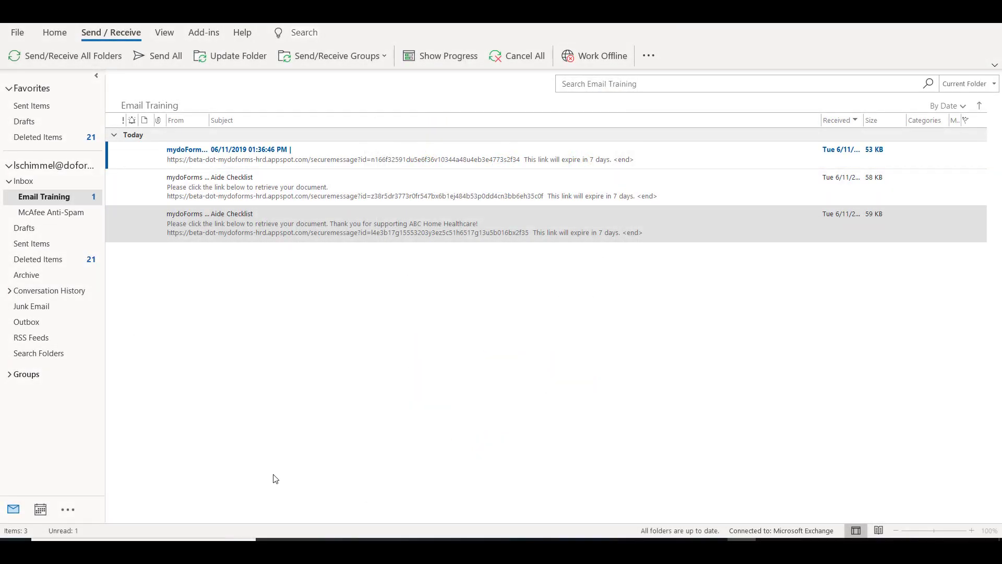
Open the newest mydoForms message full-screen and follow its securemessage link
{"action": "double_click", "coordinate": [295, 158]}
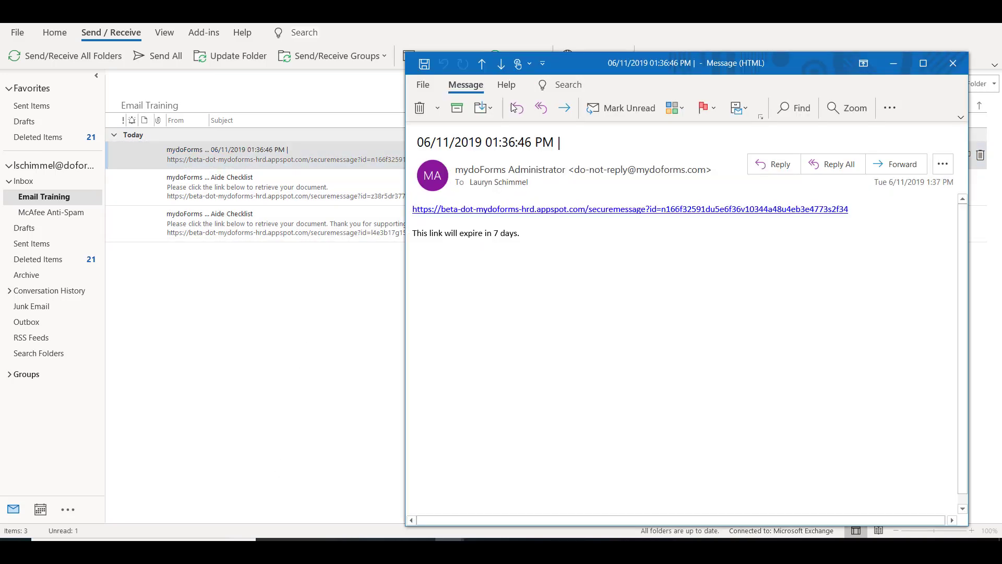
{"action": "left_click_drag", "start_coordinate": [674, 63], "coordinate": [442, 54]}
{"action": "left_click", "coordinate": [692, 55]}
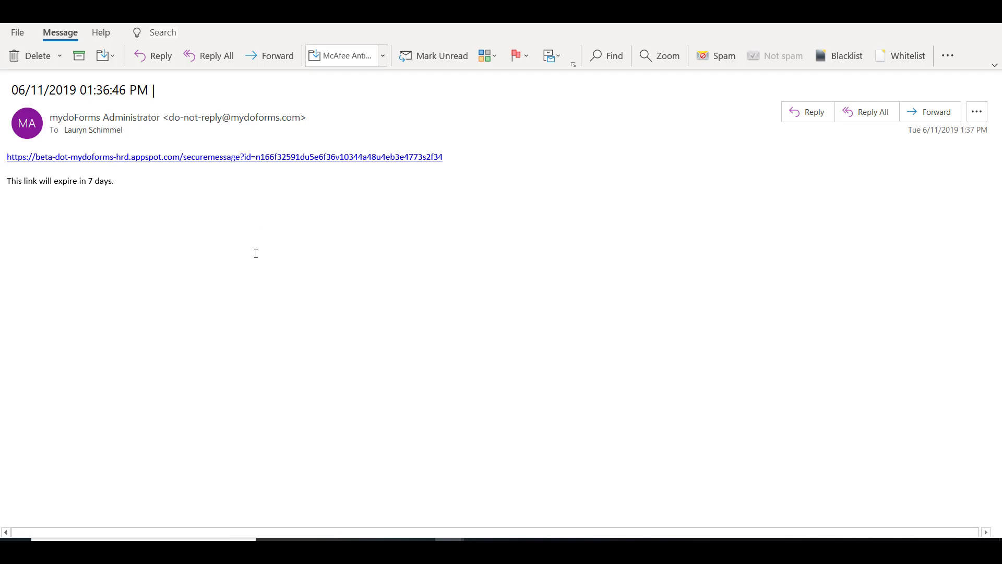
{"action": "left_click", "coordinate": [124, 164]}
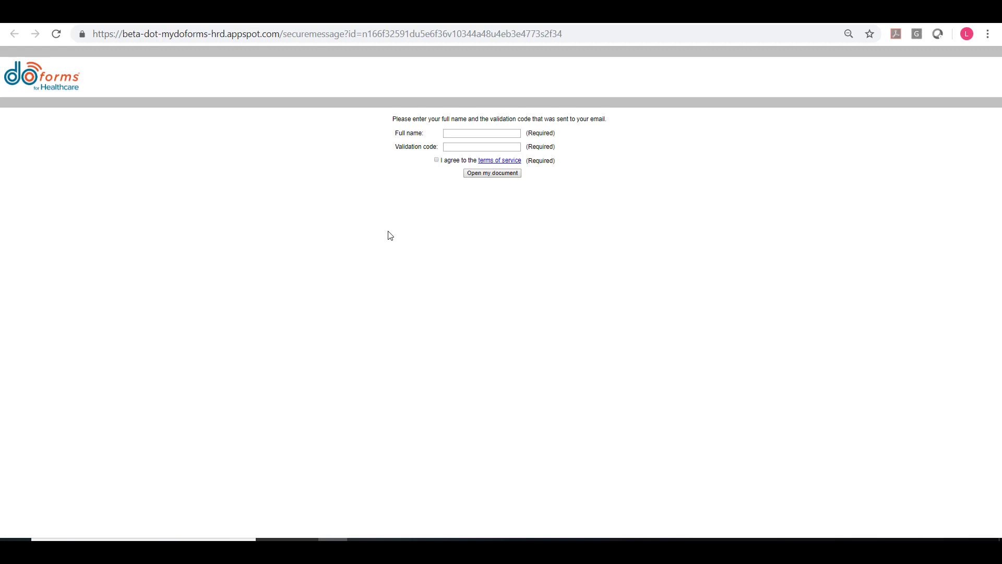
Enter the recipient's full name and then the validation code on the retrieval page
{"action": "left_click", "coordinate": [449, 133]}
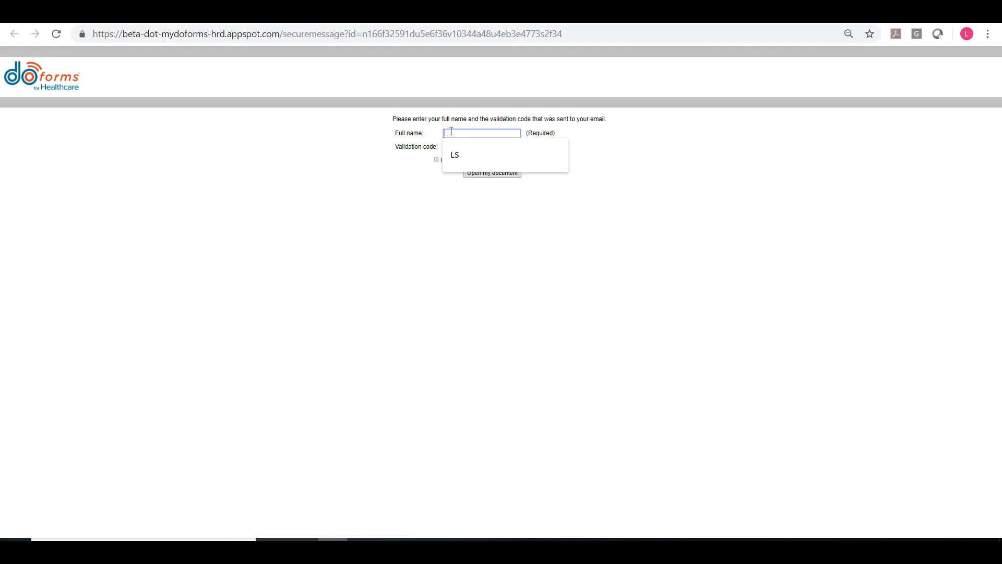
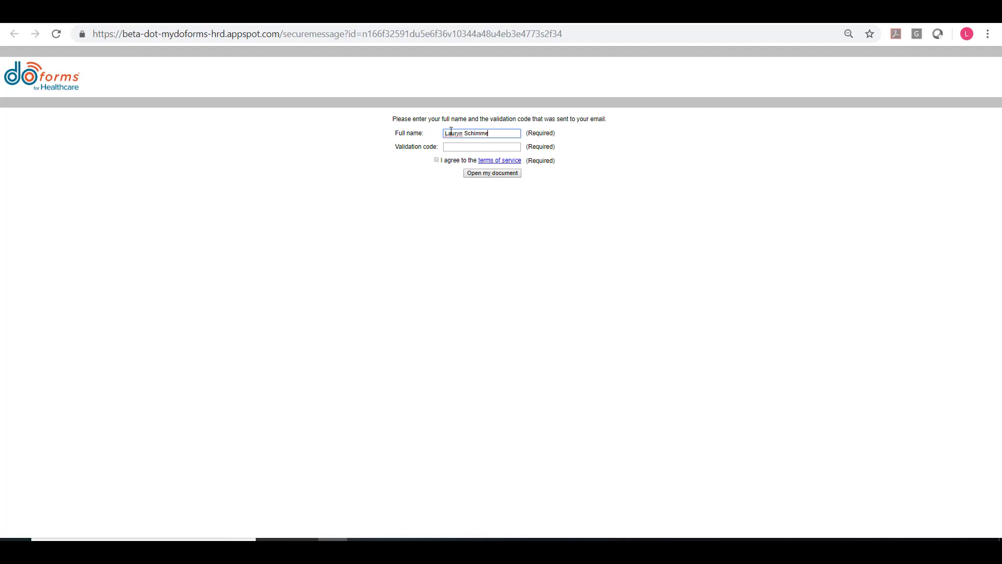
{"action": "key", "text": "Tab"}
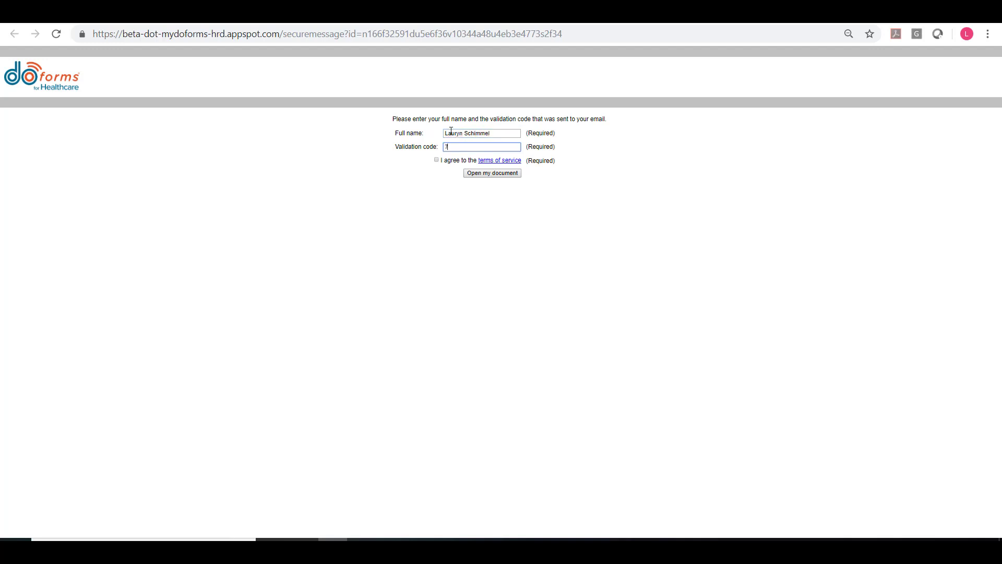
{"action": "left_click", "coordinate": [949, 496]}
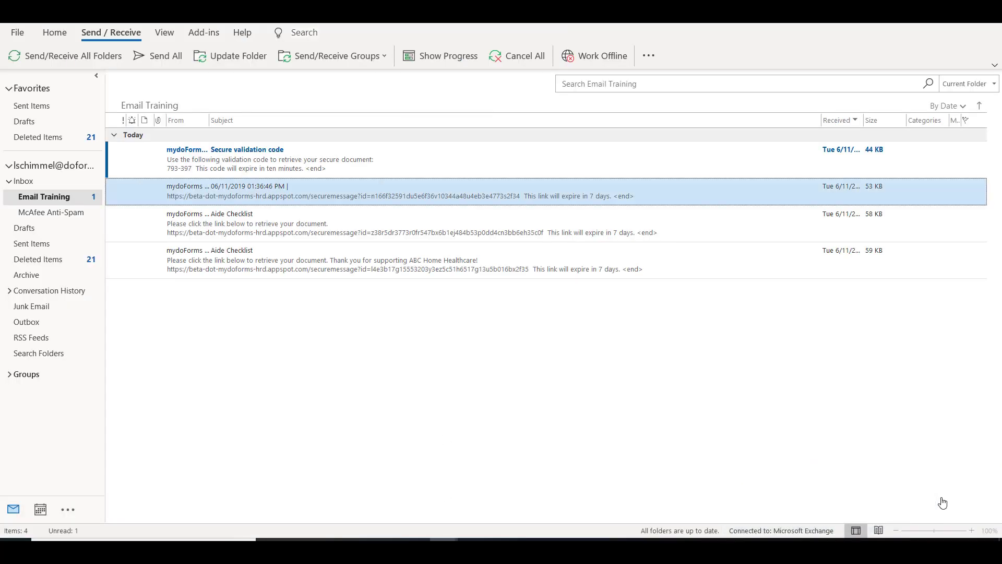
{"action": "left_click", "coordinate": [235, 171]}
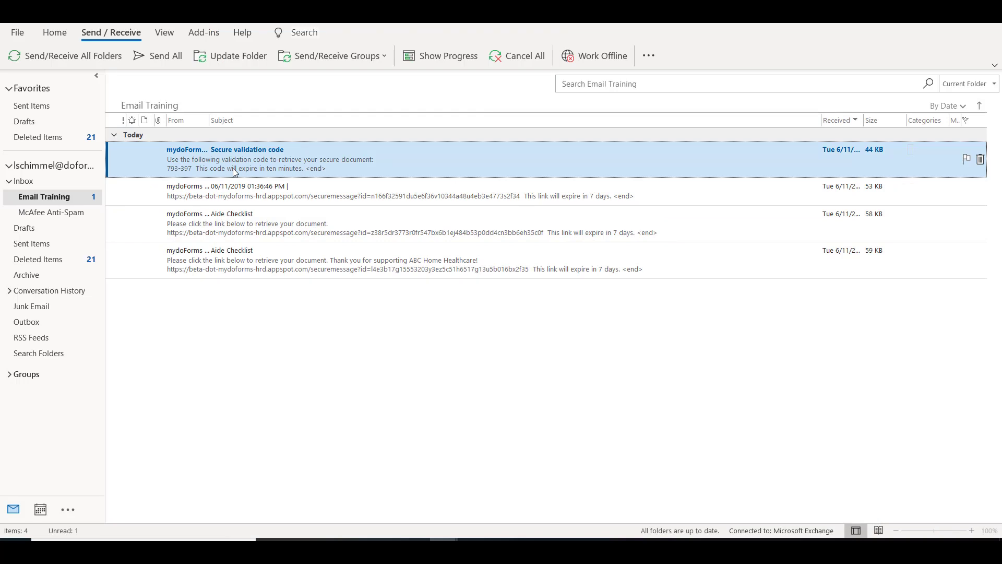
{"action": "double_click", "coordinate": [244, 151]}
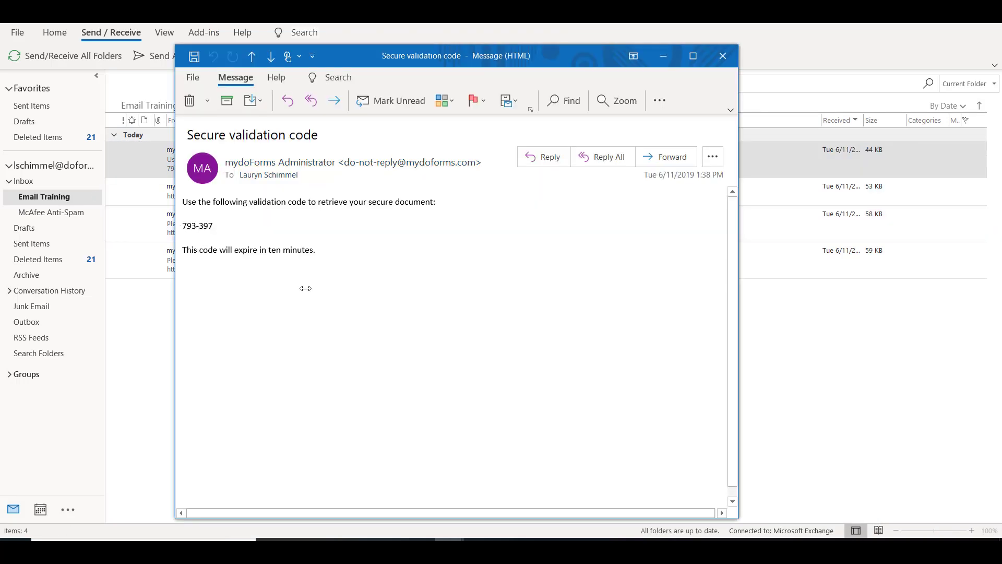
{"action": "left_click", "coordinate": [723, 55]}
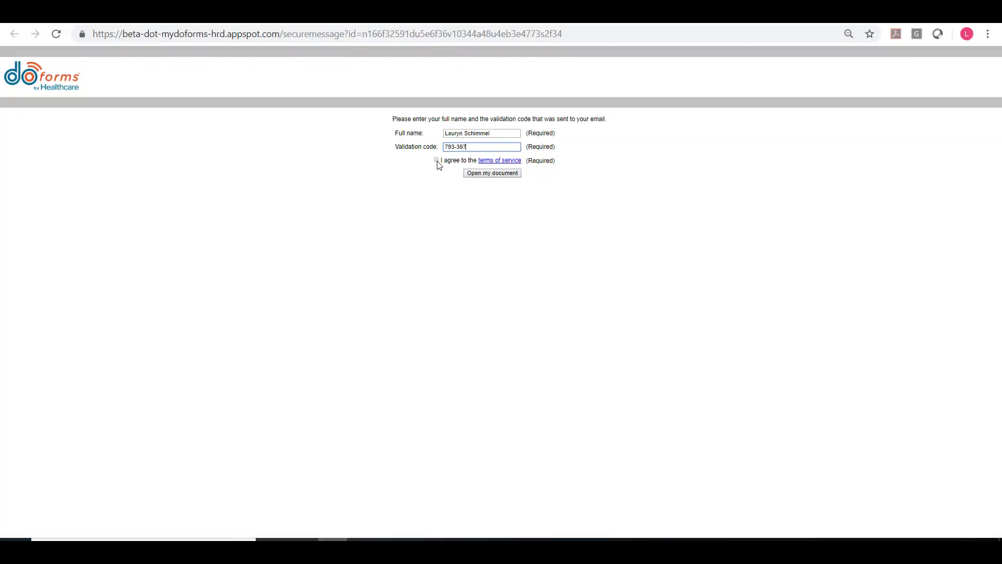
Agree to the terms, open the secured document, and go to its second page
{"action": "left_click", "coordinate": [437, 161]}
{"action": "left_click", "coordinate": [502, 177]}
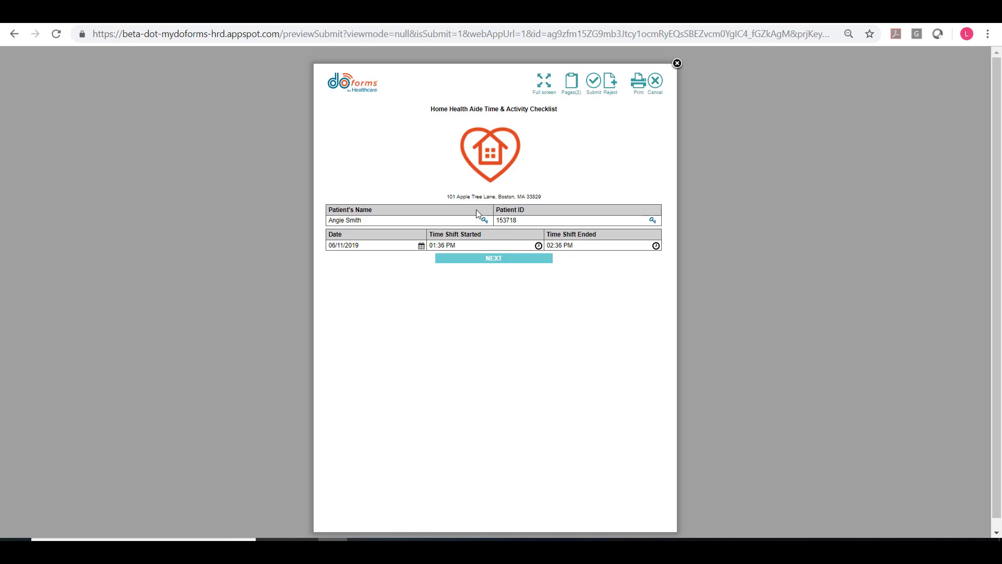
{"action": "left_click", "coordinate": [488, 267]}
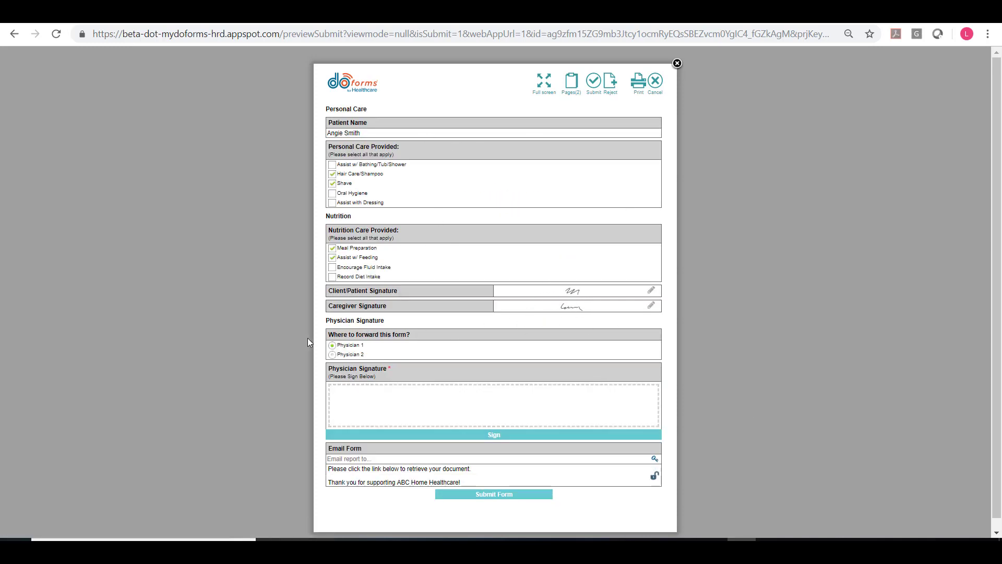
Draw the physician's signature in the Physician Signature field and save the form
{"action": "left_click", "coordinate": [477, 435]}
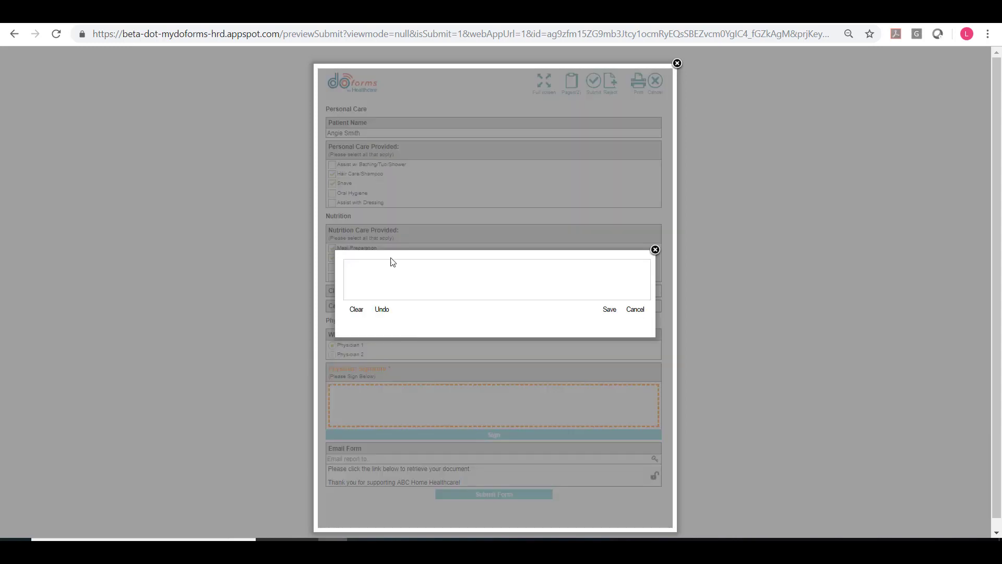
{"action": "mouse_move", "coordinate": [381, 286]}
{"action": "left_mouse_down"}
{"action": "mouse_move", "coordinate": [383, 267]}
{"action": "mouse_move", "coordinate": [393, 271]}
{"action": "mouse_move", "coordinate": [372, 290]}
{"action": "mouse_move", "coordinate": [403, 277]}
{"action": "mouse_move", "coordinate": [454, 287]}
{"action": "mouse_move", "coordinate": [639, 279]}
{"action": "left_mouse_up"}
{"action": "left_click", "coordinate": [411, 284]}
{"action": "left_click", "coordinate": [473, 280]}
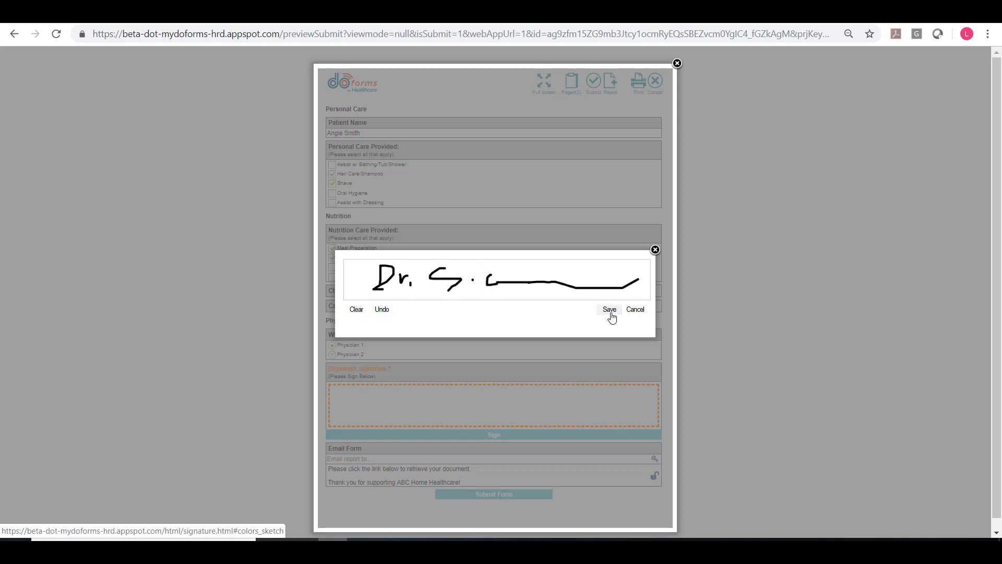
{"action": "left_click", "coordinate": [609, 311]}
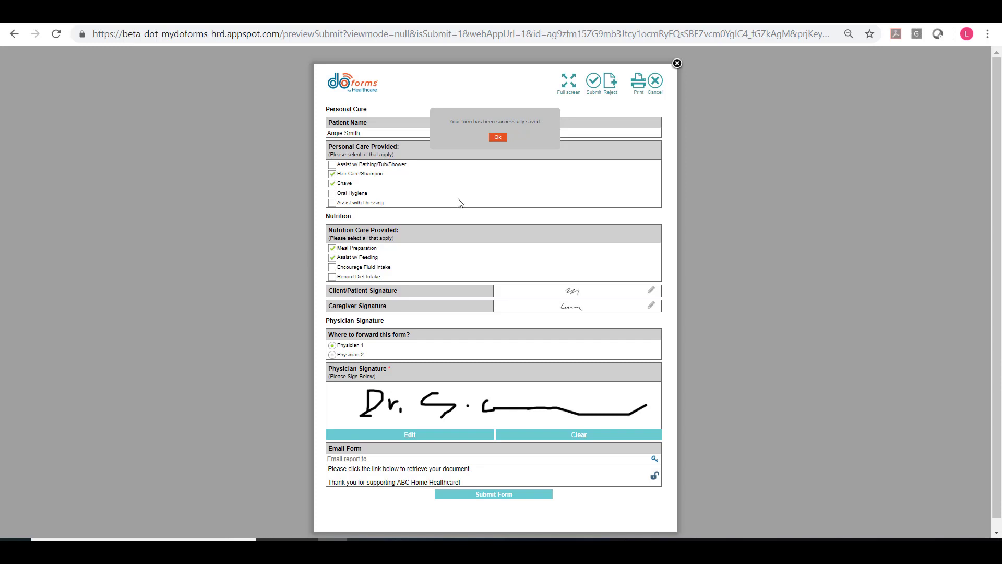
{"action": "left_click", "coordinate": [500, 137]}
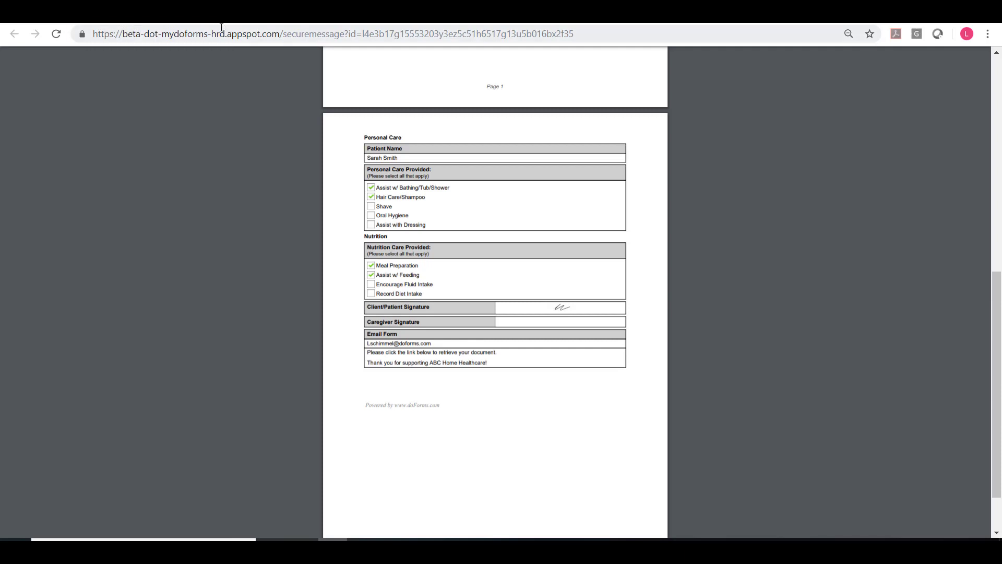
Open the doForms beta site and load the Aide Checklist records in View data
{"action": "left_click", "coordinate": [221, 30]}
{"action": "type", "text": "beta"}
{"action": "key", "text": "Return"}
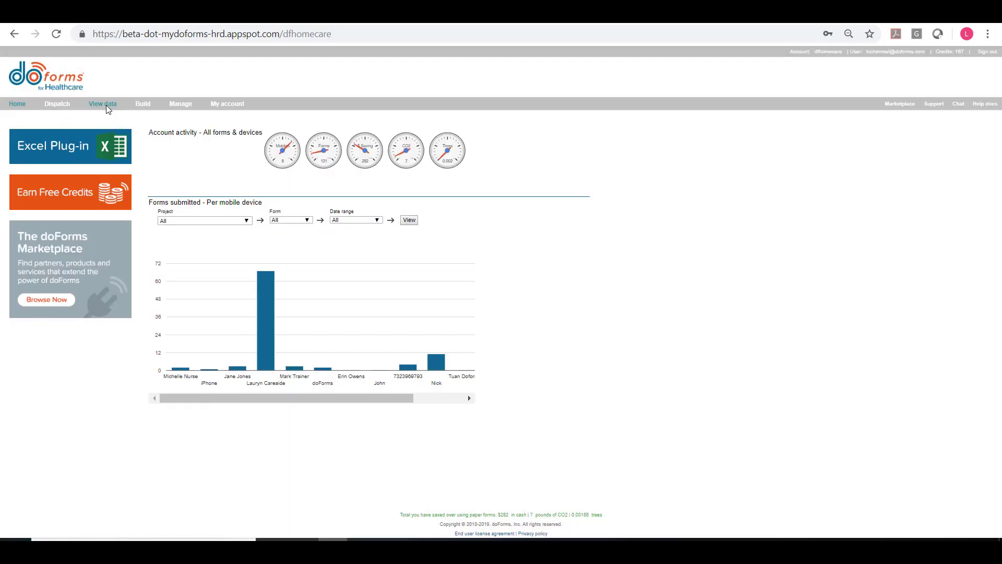
{"action": "left_click", "coordinate": [107, 109]}
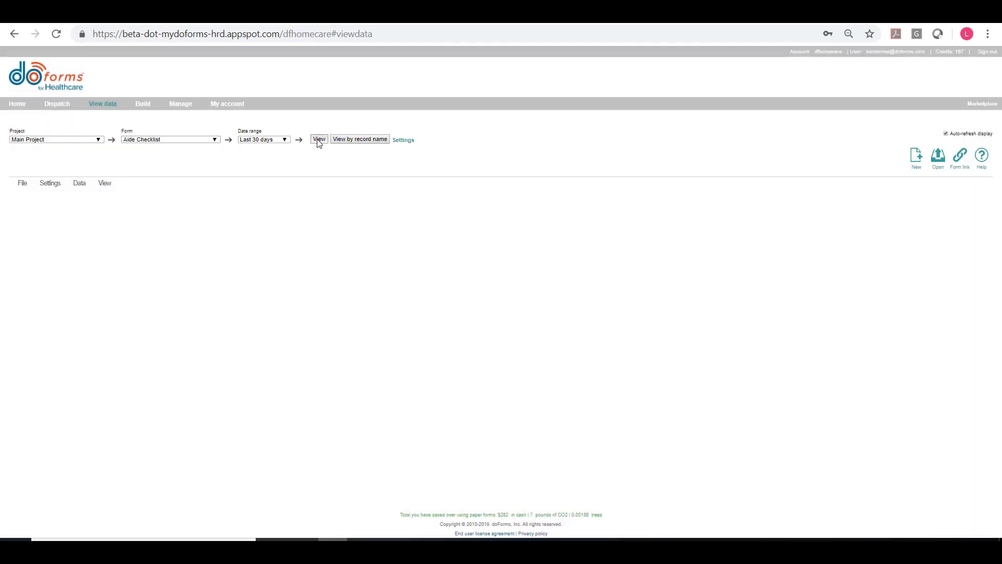
{"action": "left_click", "coordinate": [319, 139]}
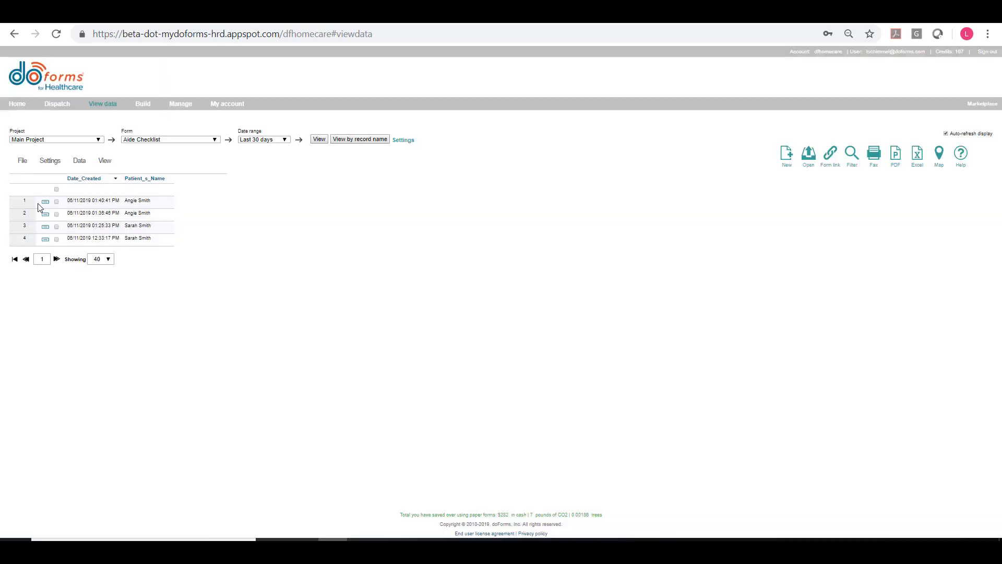
Check the newest record's PDF report for the physician signature, then start a new form in Build
{"action": "left_click", "coordinate": [45, 202]}
{"action": "left_click", "coordinate": [57, 201]}
{"action": "left_click", "coordinate": [44, 201]}
{"action": "left_click", "coordinate": [56, 249]}
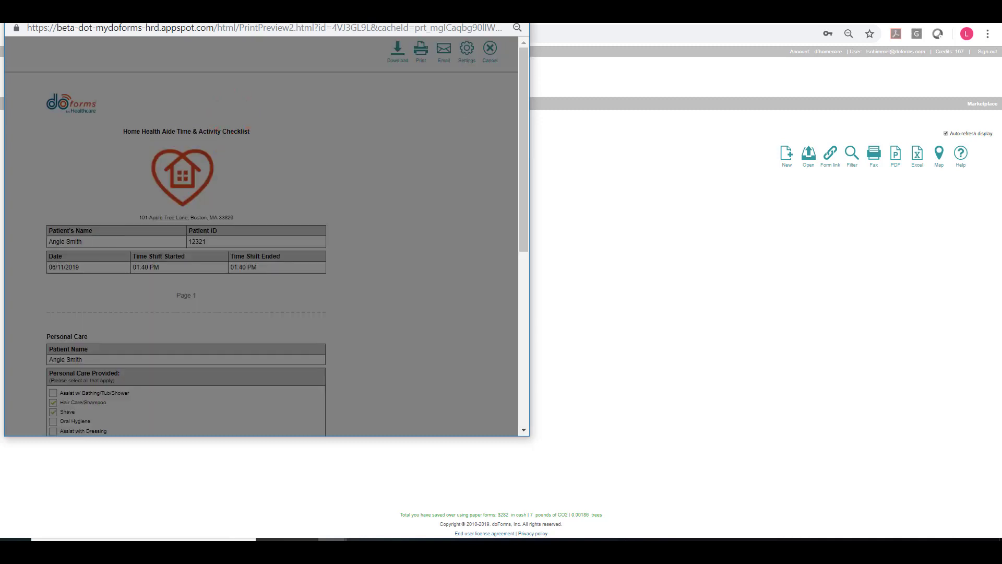
{"action": "scroll", "coordinate": [358, 210], "scroll_direction": "down", "scroll_amount": 5}
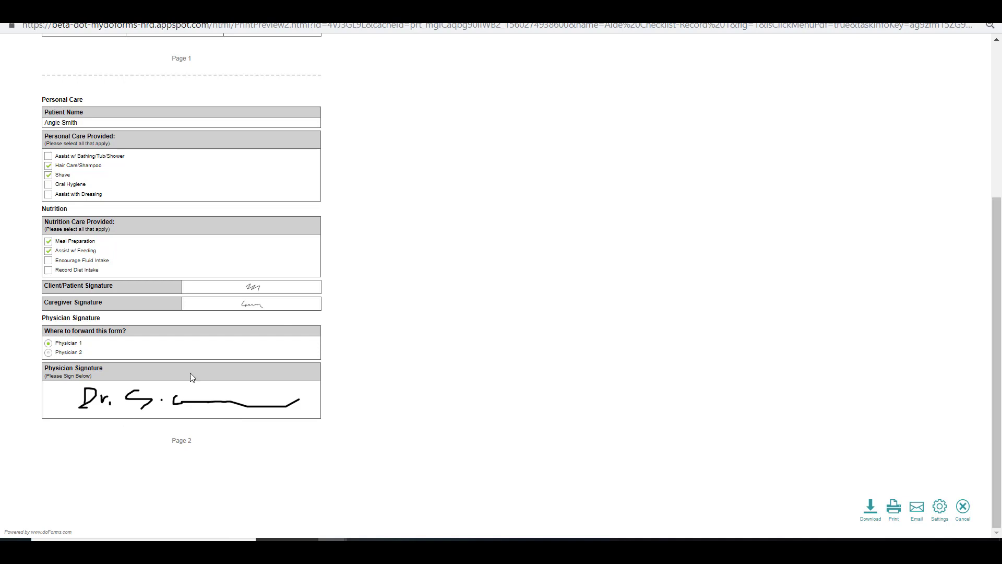
{"action": "scroll", "coordinate": [192, 376], "scroll_direction": "up", "scroll_amount": 5}
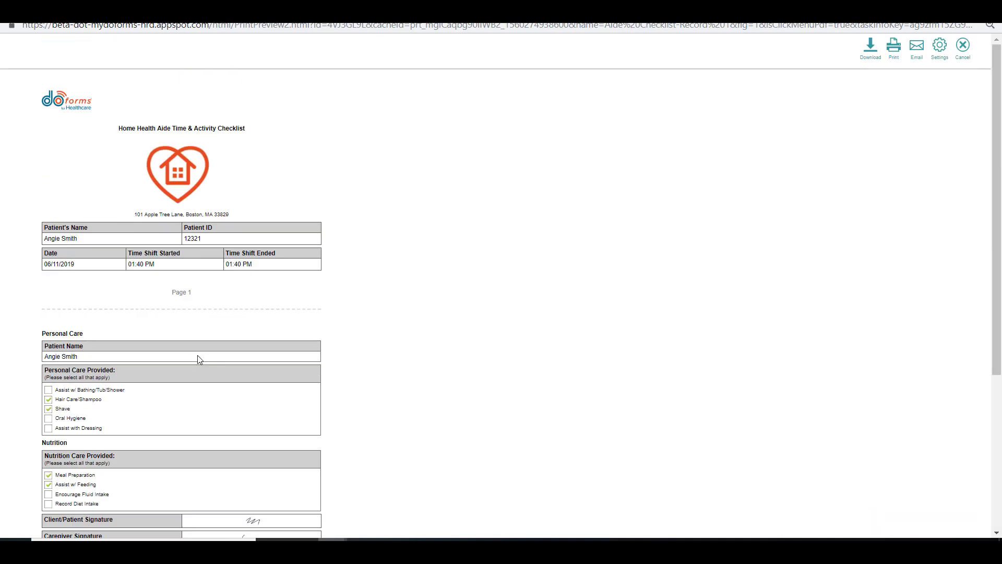
{"action": "left_click", "coordinate": [963, 46]}
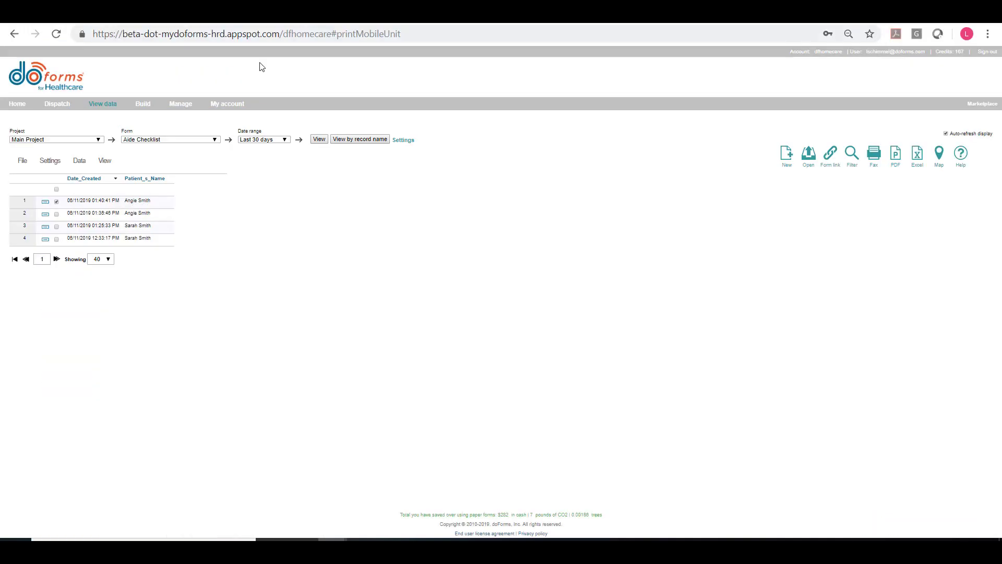
{"action": "left_click", "coordinate": [143, 121]}
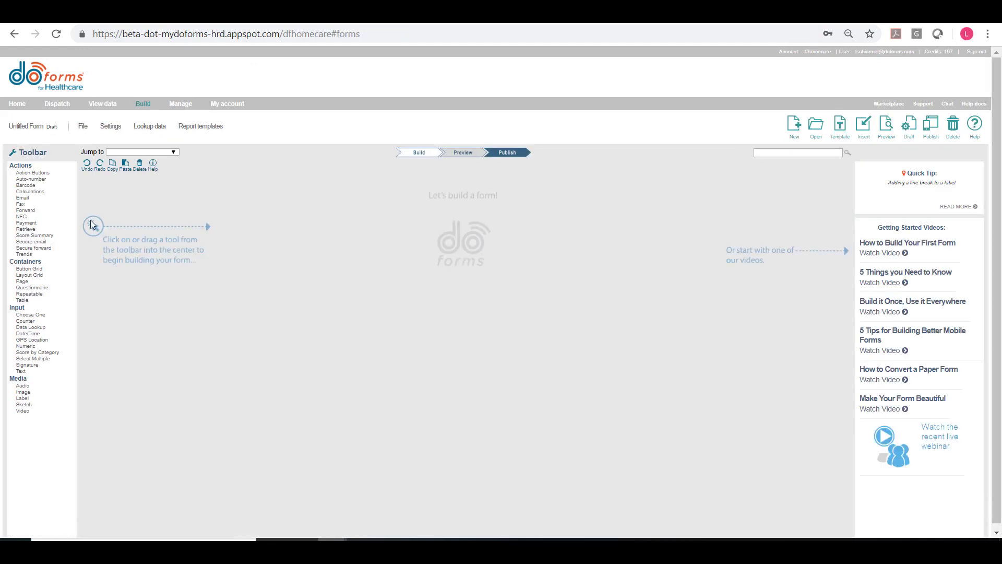